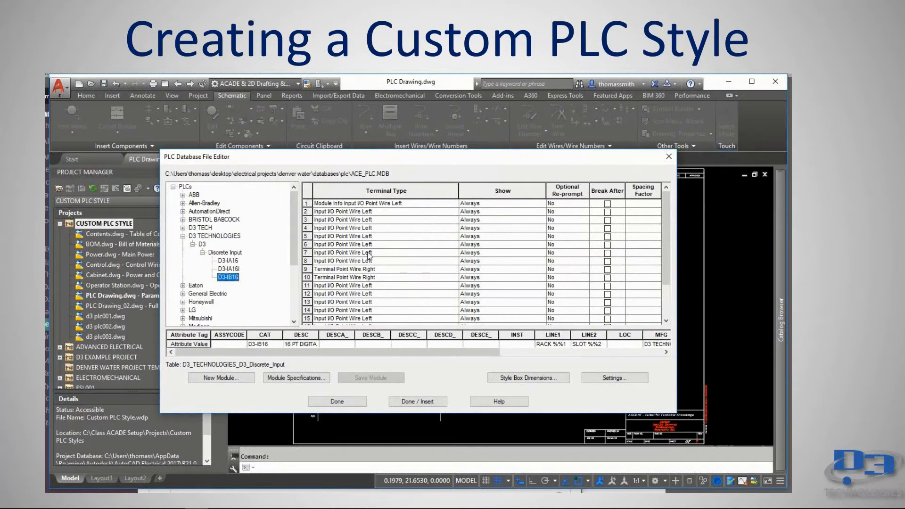
Step: Open the terminal block settings and compare graphics styles 4, 3, 2 and 1 before returning to style 5
click(375, 271)
click(374, 279)
click(612, 379)
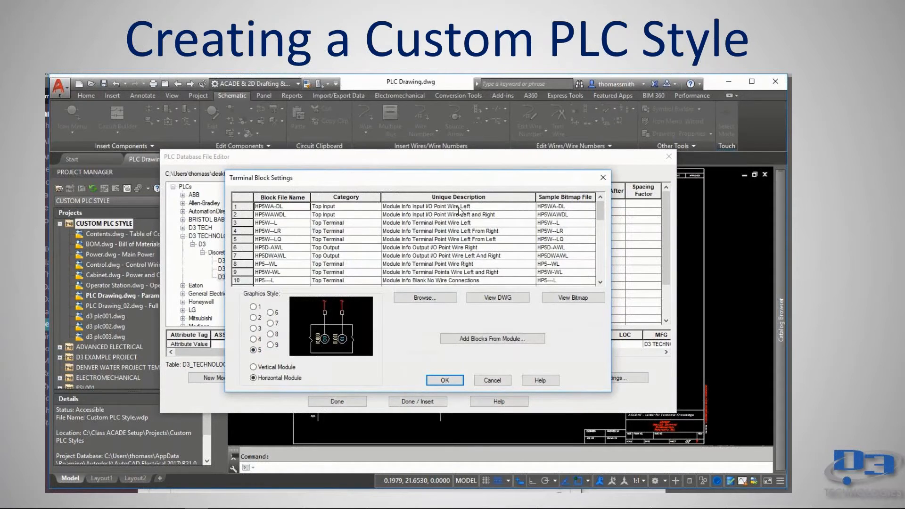
click(254, 339)
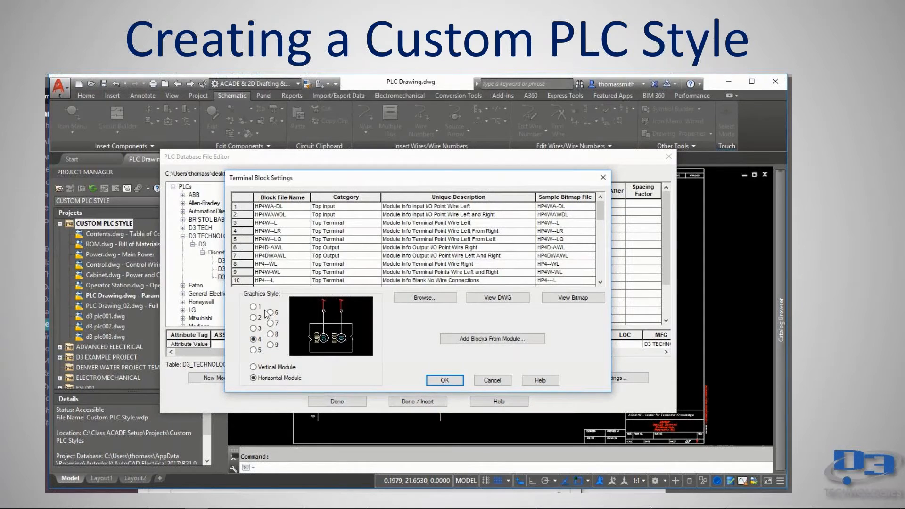
click(253, 328)
click(254, 318)
click(254, 308)
click(256, 350)
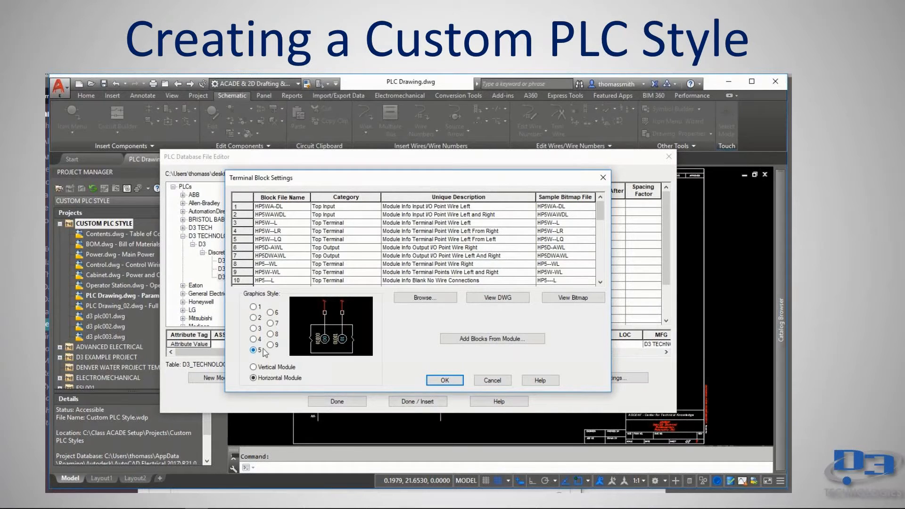
Step: Examine the style 5 block file names with their categories and descriptions in the terminal block list
click(313, 207)
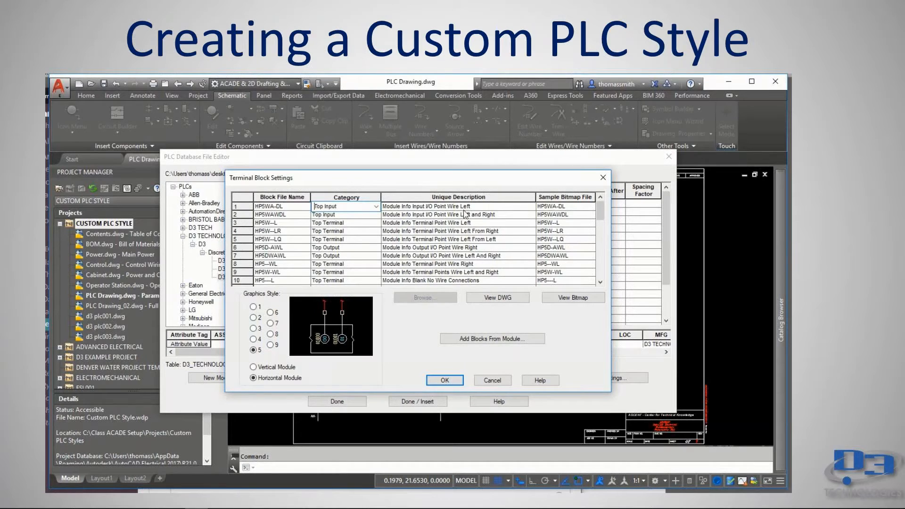
click(601, 282)
click(600, 282)
click(601, 282)
click(600, 282)
click(601, 282)
click(600, 282)
click(600, 282)
click(600, 282)
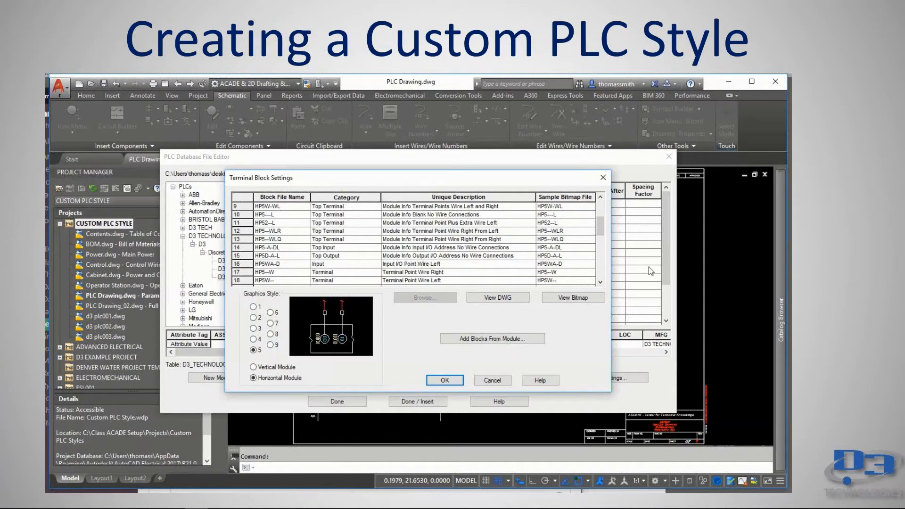
click(601, 283)
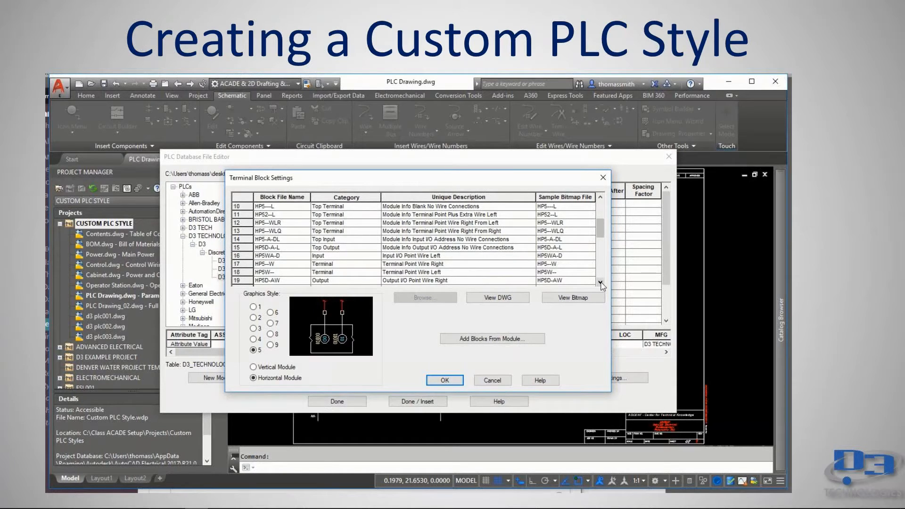
click(601, 283)
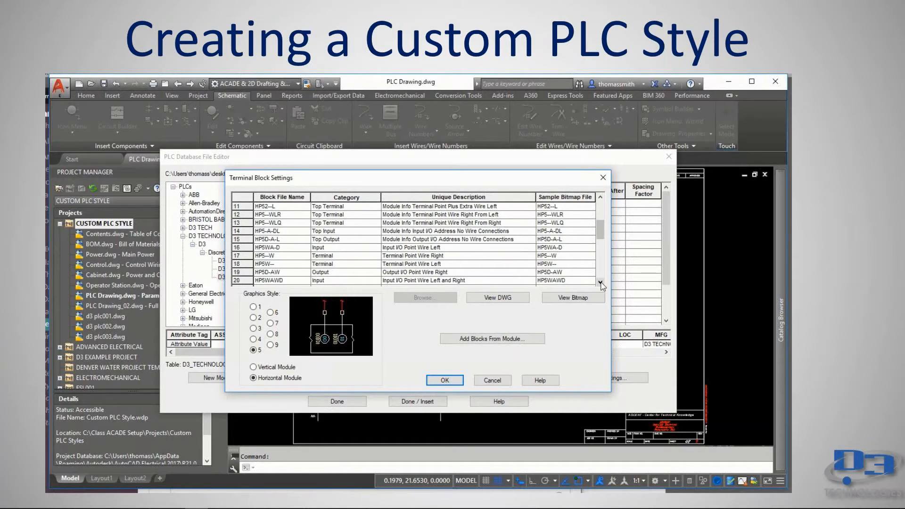
click(601, 282)
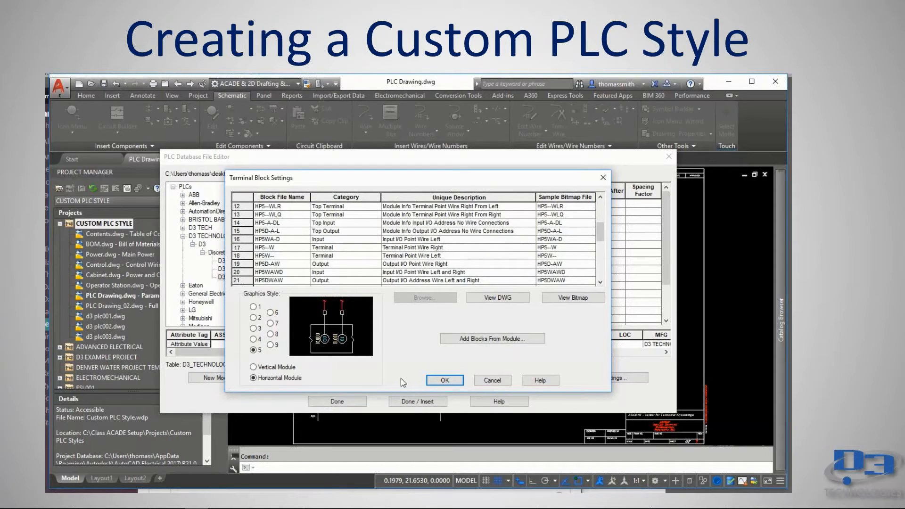
scroll(599, 234, up, 4)
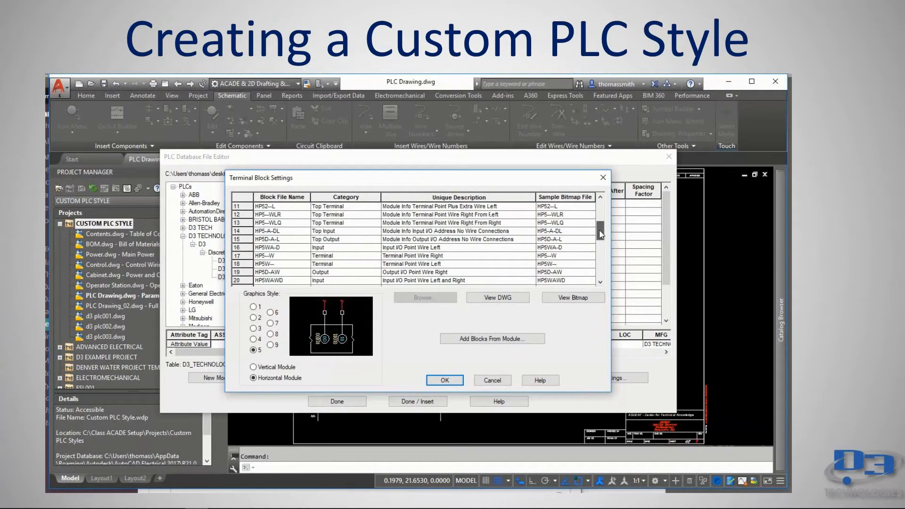
Step: Preview the drawing of the HP5WA-DL terminal block, then close the terminal block settings and the PLC database editor
click(509, 298)
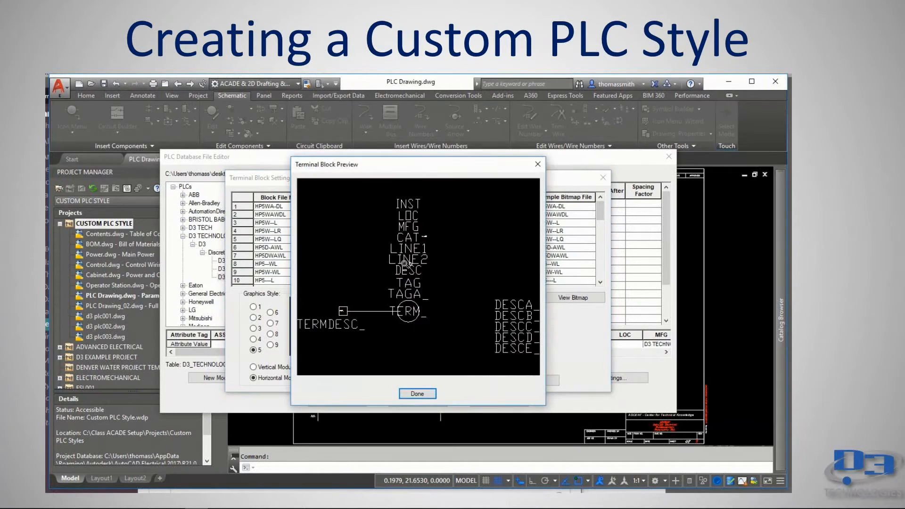
click(417, 394)
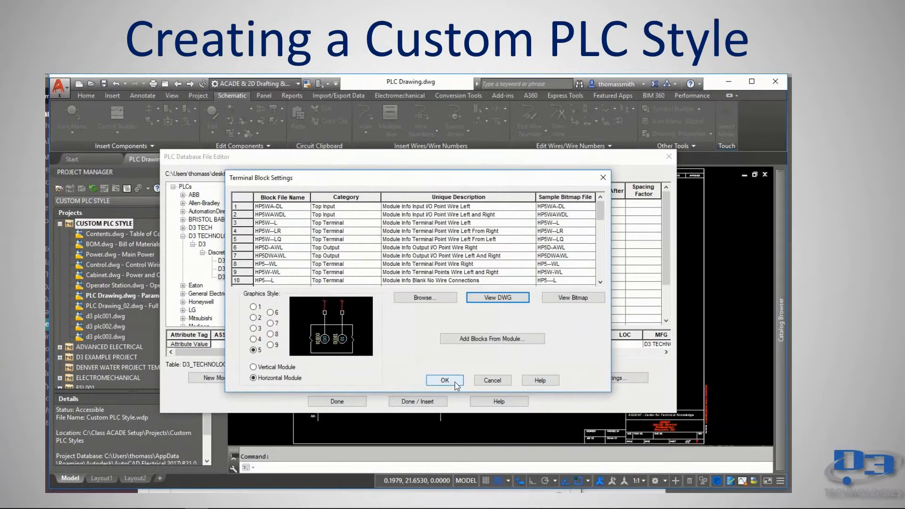
click(456, 381)
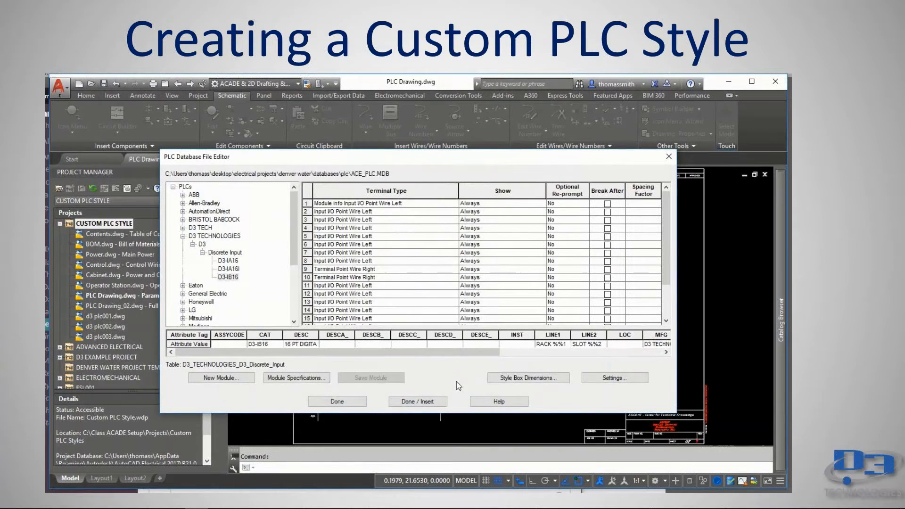
click(353, 402)
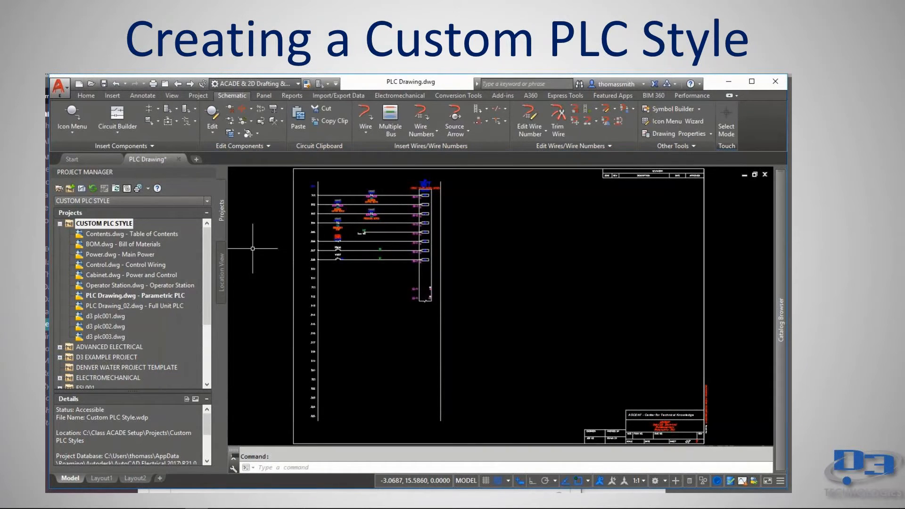
Step: Open the Hp5wa-dl.dwg block drawing from the NFPA symbol folder
click(90, 84)
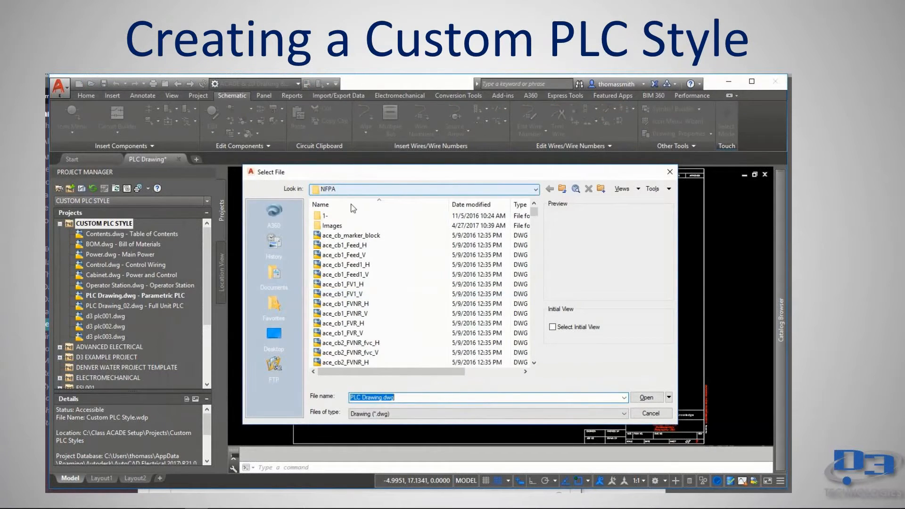
text(hp)
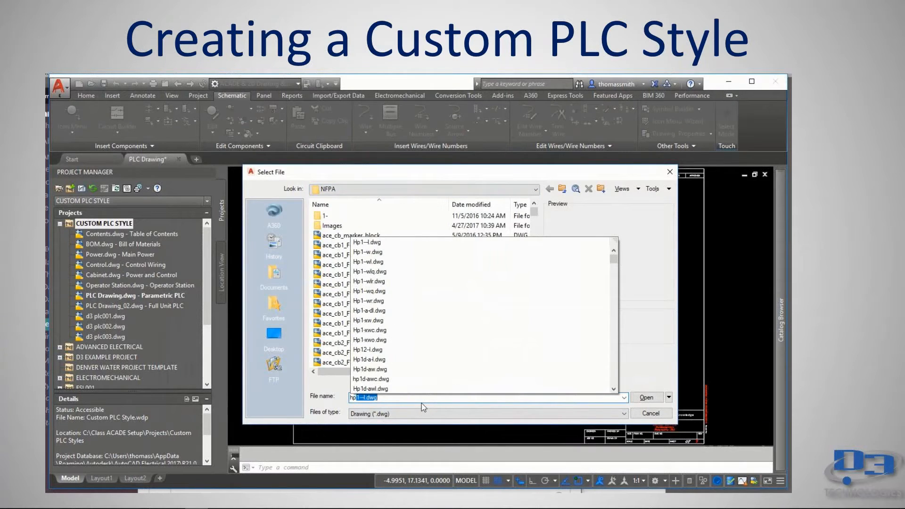
text(5wa-d)
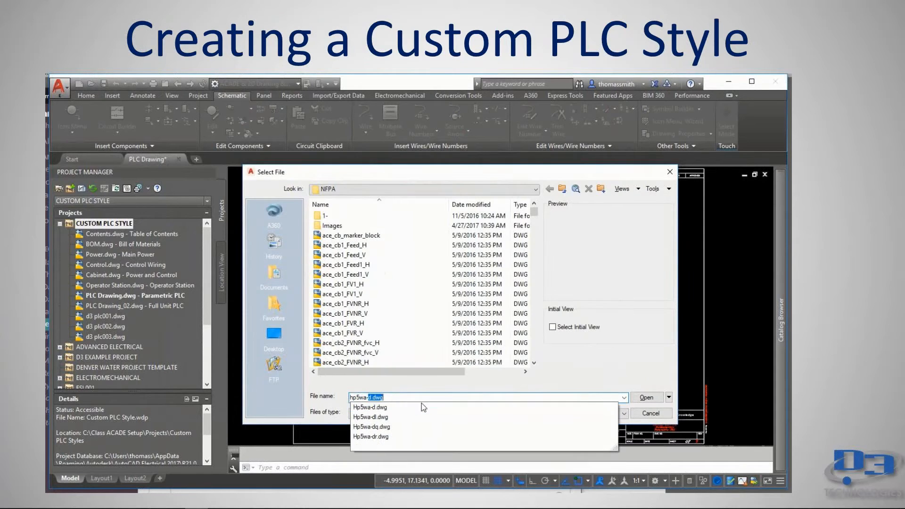
key(Return)
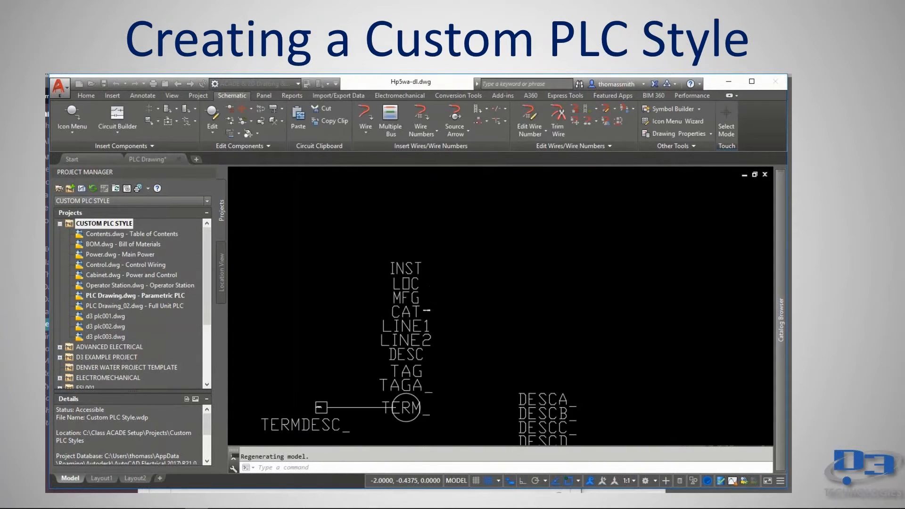
Step: Turn grid snap off and draw a 0.5 by 0.25 rectangle in the empty area above the DESCA_ attributes
middle_drag(408, 343, 389, 235)
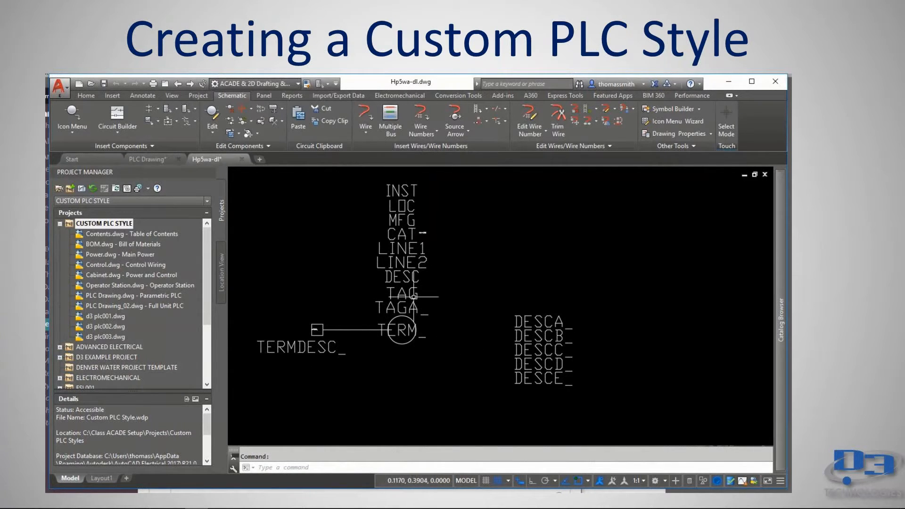
click(498, 480)
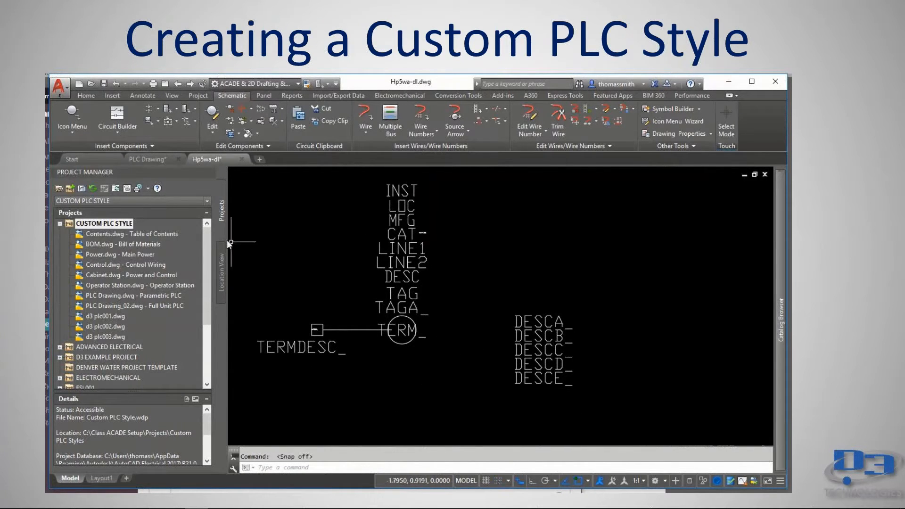
click(93, 97)
click(150, 109)
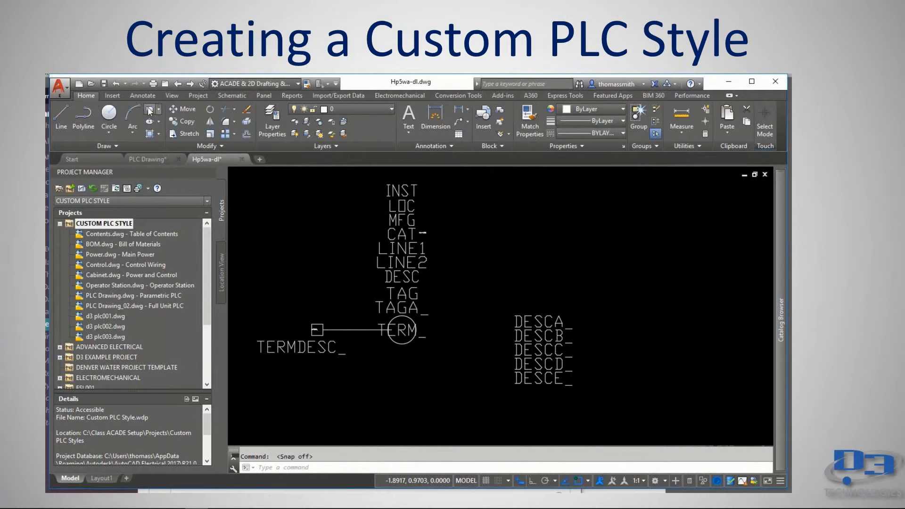
click(507, 226)
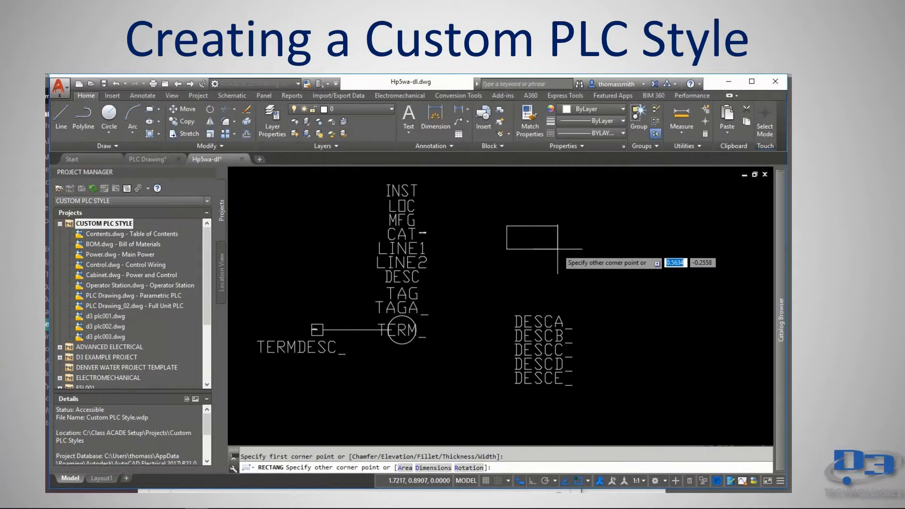
text(.5,-.25)
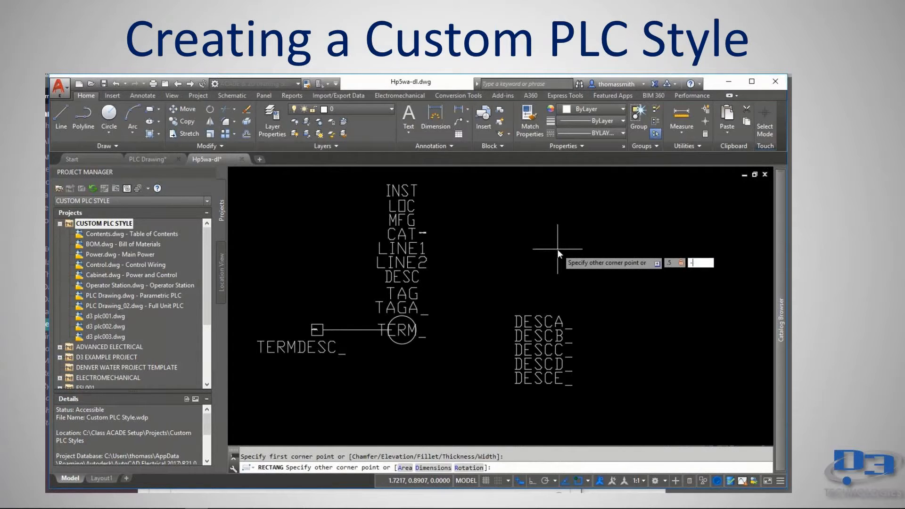
key(Return)
Step: Move the new rectangle by its centre onto the centre of the circle around the TERM_ attribute
click(573, 218)
click(502, 265)
text(m)
key(Return)
scroll(506, 269, up, 4)
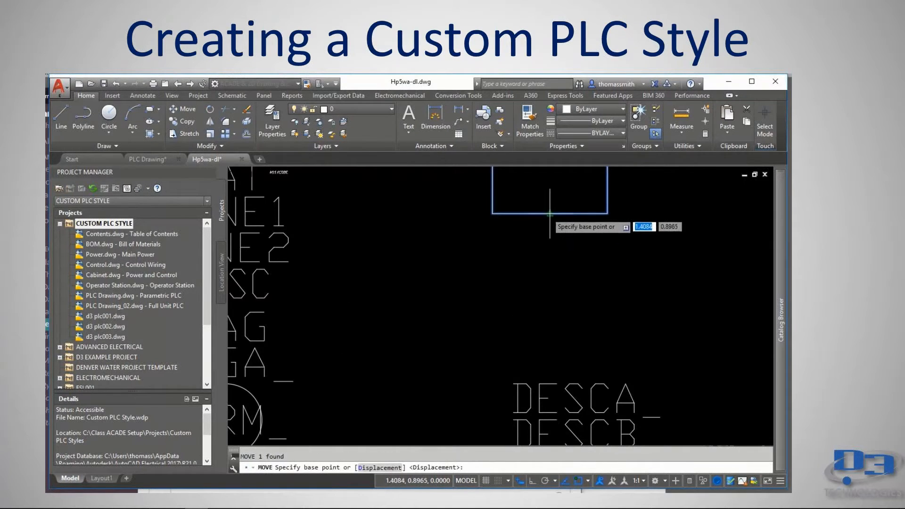
click(608, 185)
scroll(545, 257, down, 3)
mouse_move(545, 257)
middle_down()
mouse_move(486, 265)
mouse_move(558, 216)
mouse_move(582, 291)
middle_up()
scroll(440, 349, up, 3)
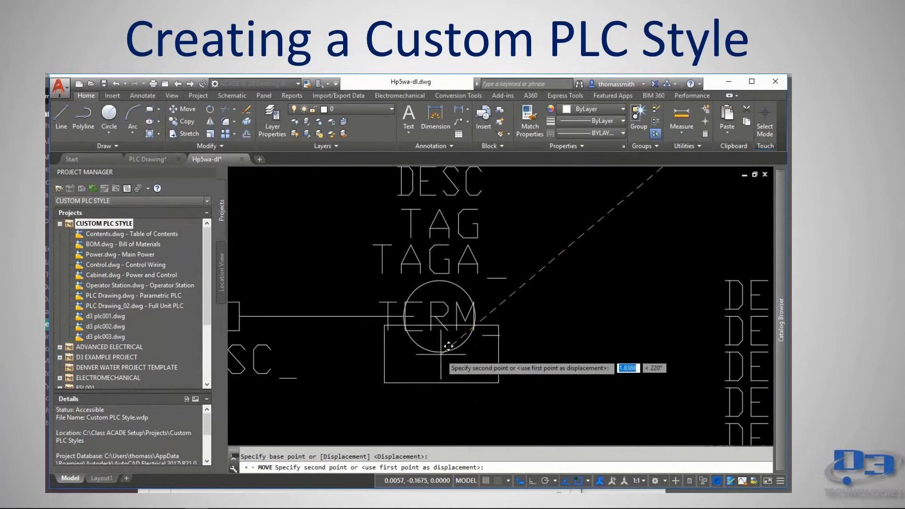
click(450, 349)
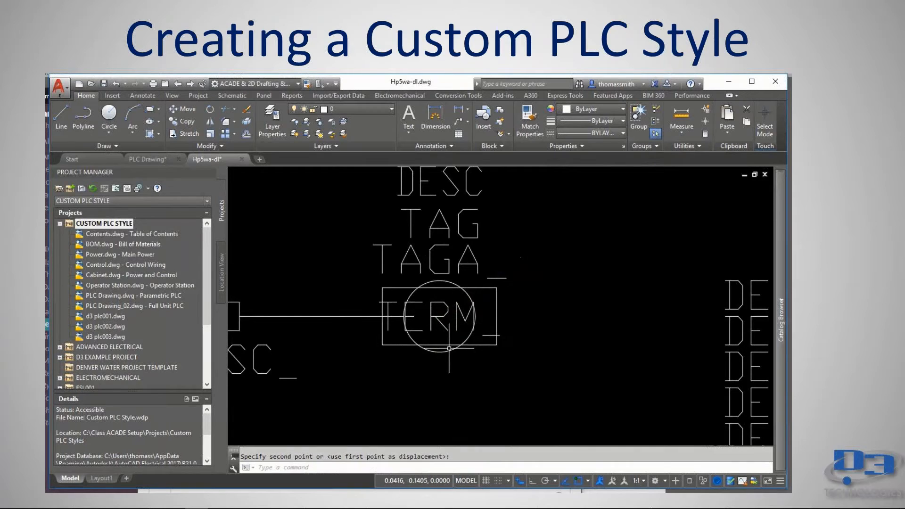
Step: Delete the circle around TERM_ and shorten the connecting line to end at the rectangle's left edge
click(449, 349)
key(Delete)
click(364, 316)
click(404, 316)
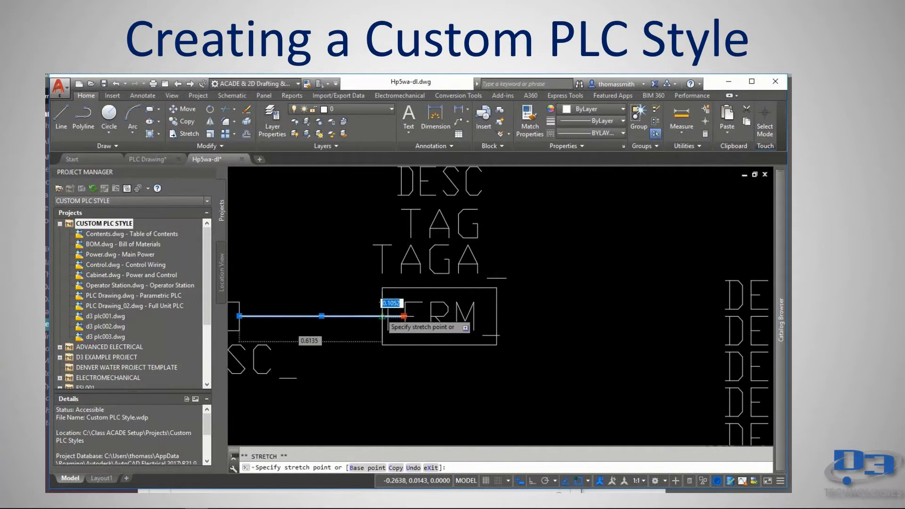
middle_drag(257, 264, 404, 264)
key(Escape)
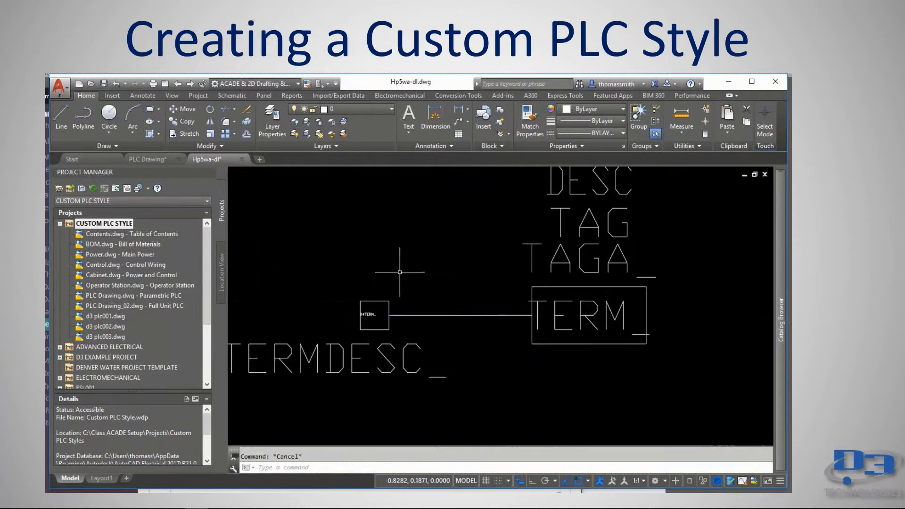
Step: Rotate the small square at the wire connection 45 degrees about its centre into a diamond, using polar tracking
click(396, 281)
click(382, 303)
click(369, 324)
click(357, 335)
text(ro)
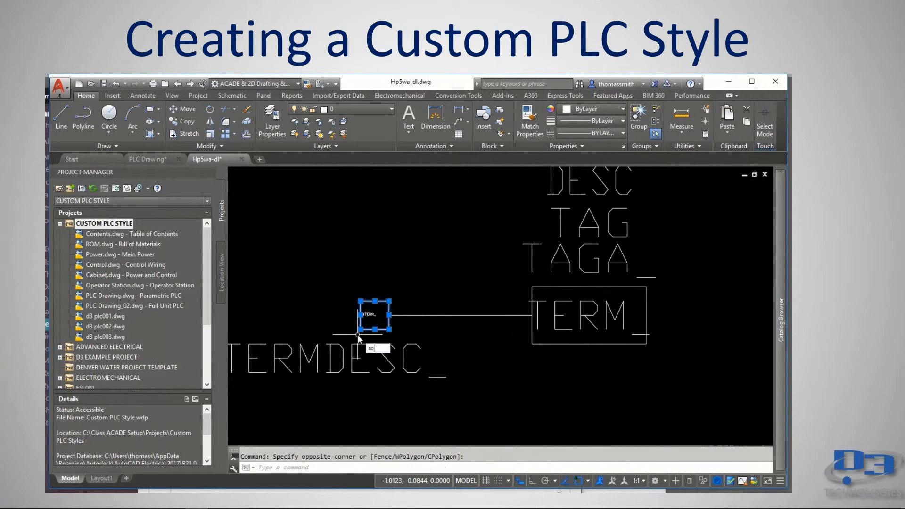
key(Return)
scroll(401, 316, up, 3)
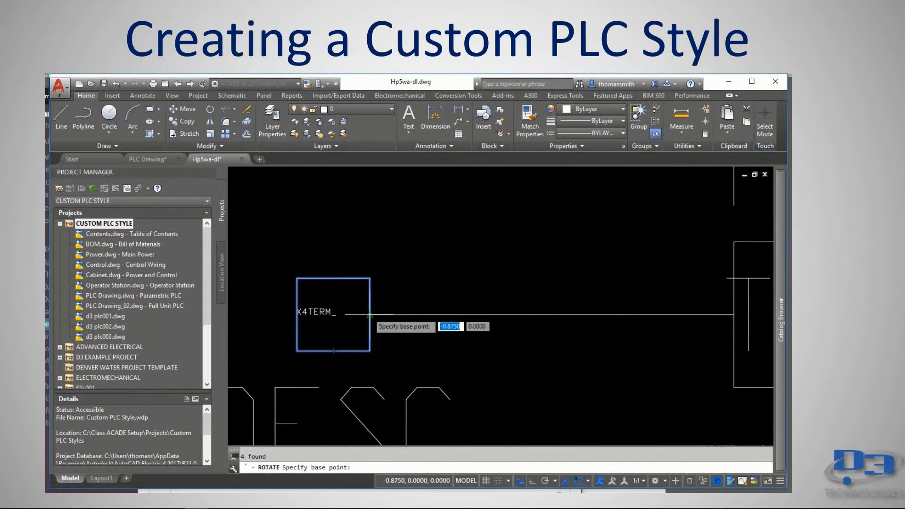
click(334, 314)
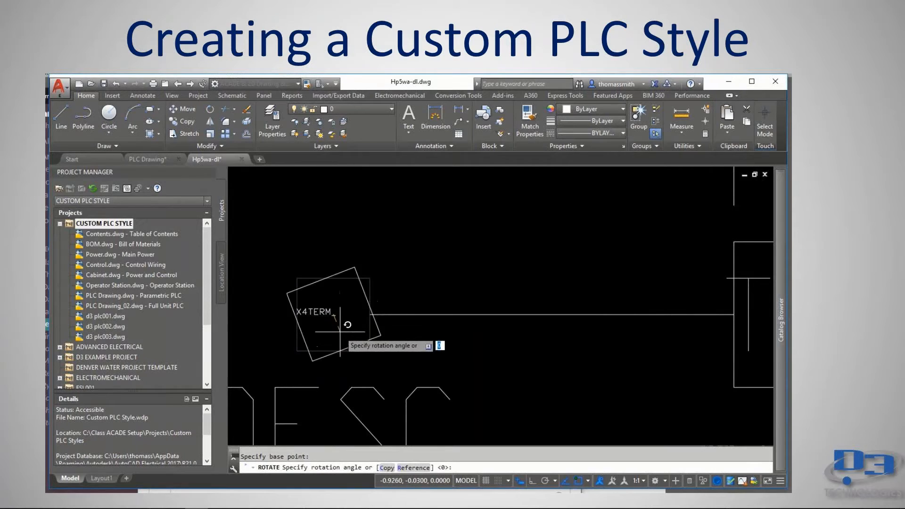
key(F10)
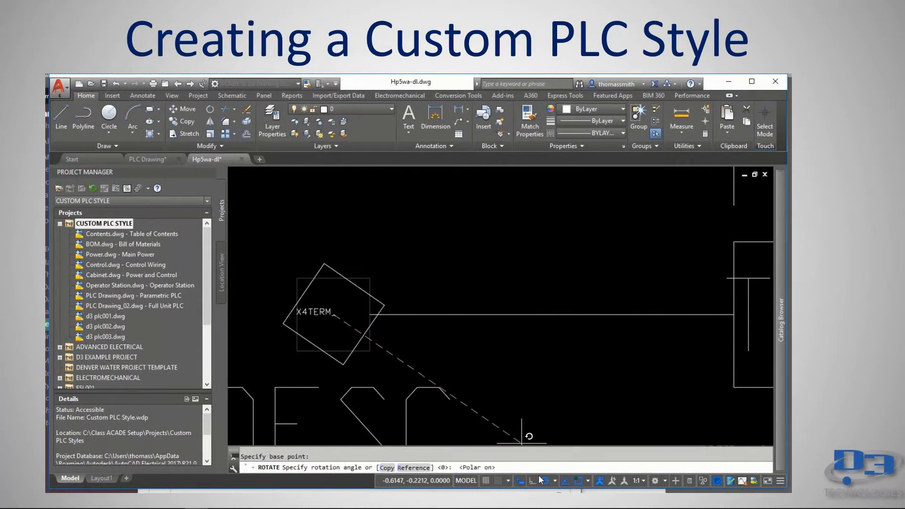
click(383, 365)
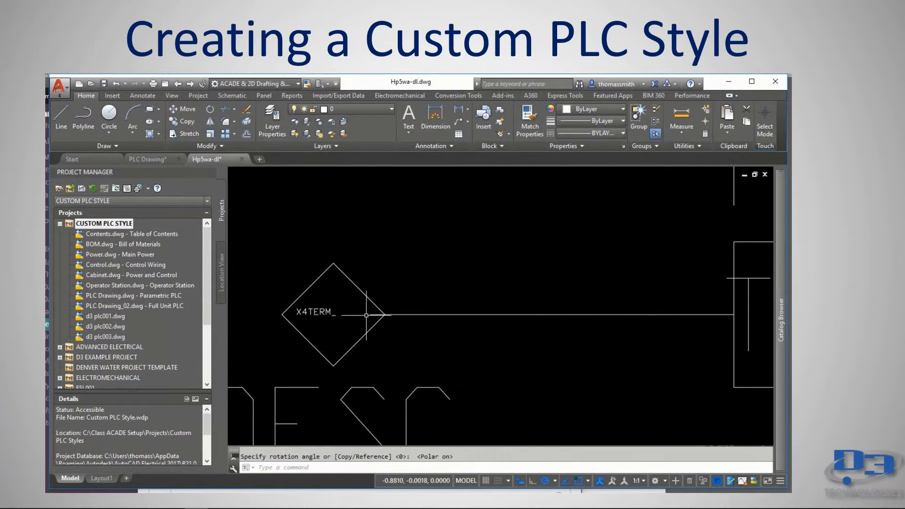
Step: Shorten the connecting line to the diamond's right corner and move the X4TERM_ attribute onto the diamond's left corner
click(375, 314)
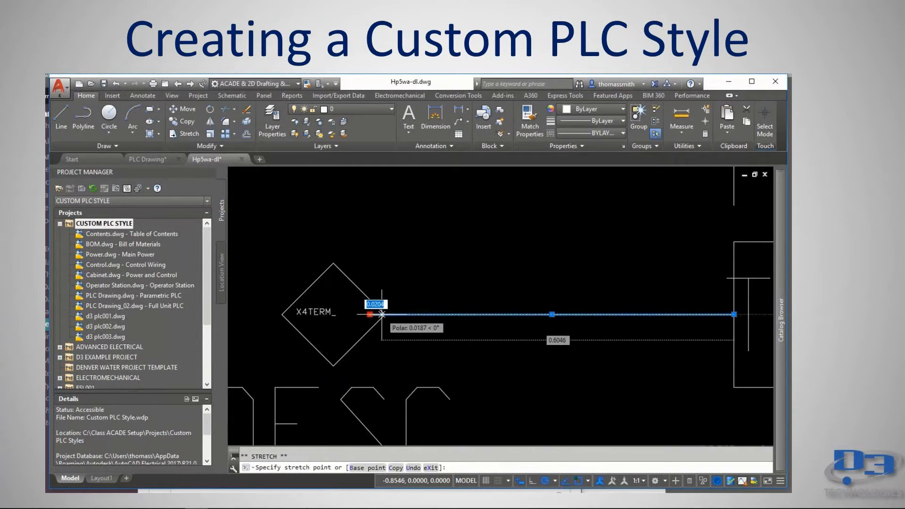
click(385, 314)
click(307, 315)
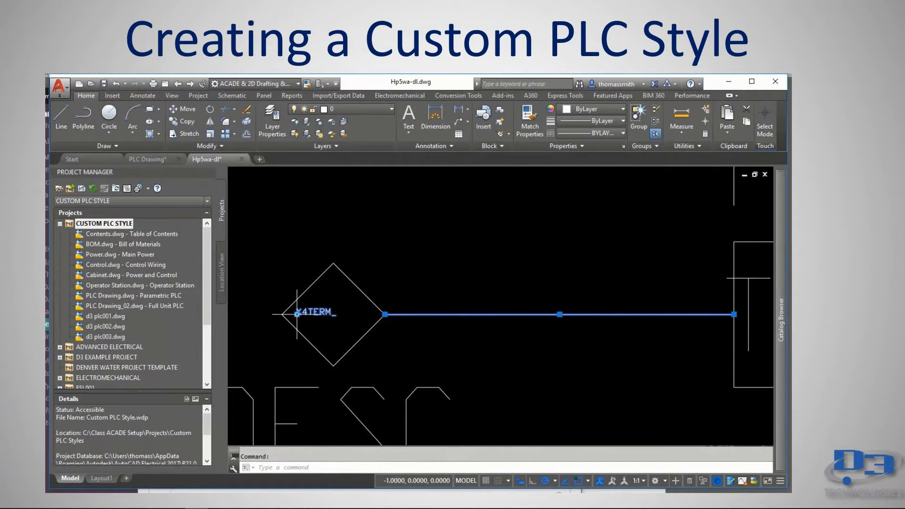
click(296, 314)
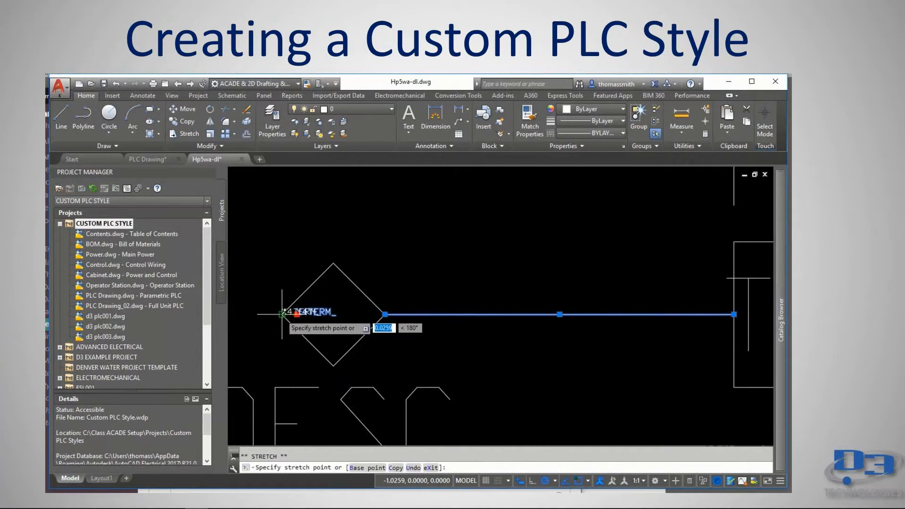
click(282, 314)
key(Escape)
Step: Save the modified drawing under the name Hp7wa-dl in the NFPA folder, replacing the existing file
scroll(468, 283, down, 3)
scroll(343, 368, down, 3)
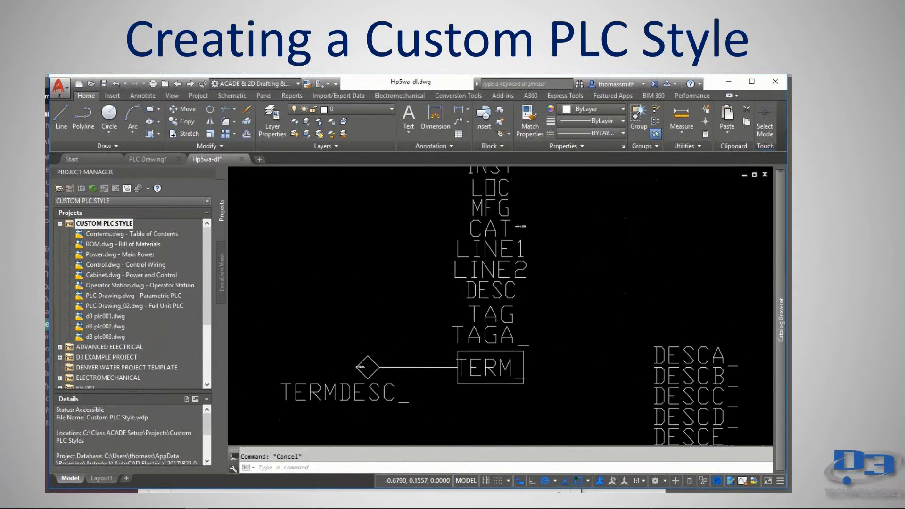
middle_click(346, 289)
middle_click(346, 288)
click(56, 89)
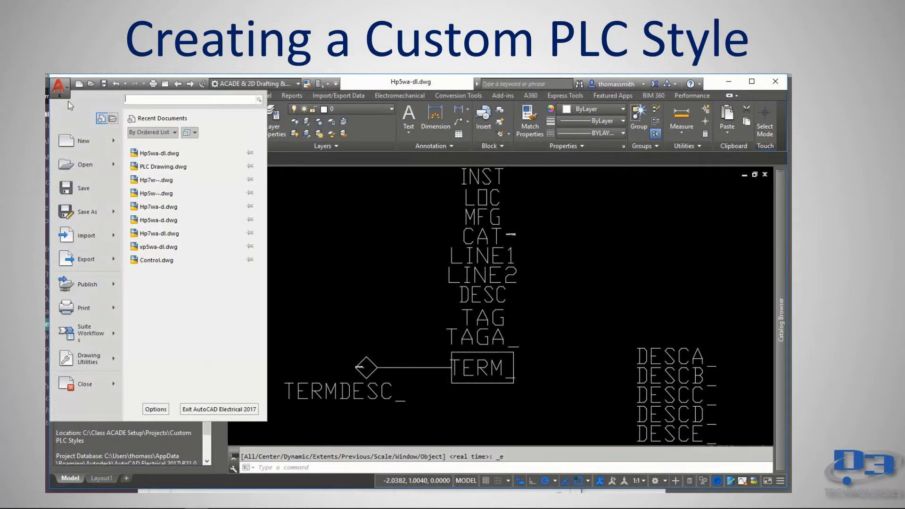
click(80, 211)
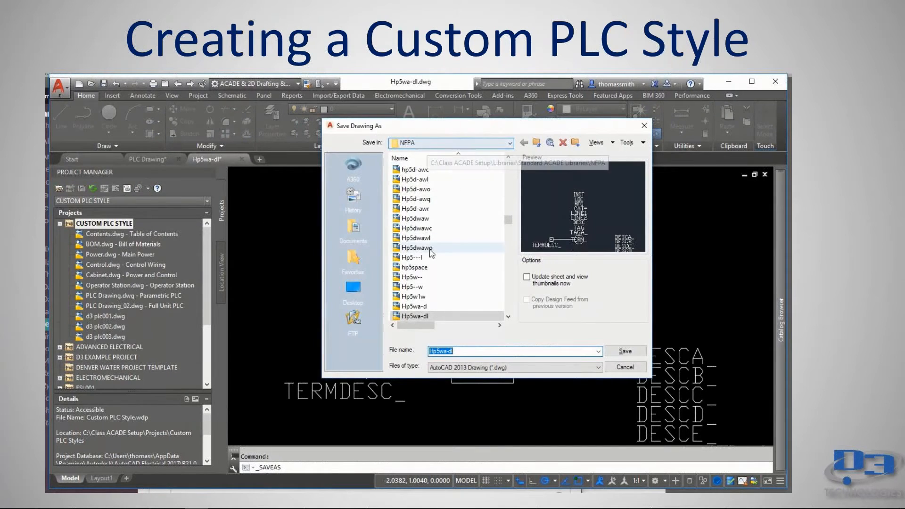
click(442, 352)
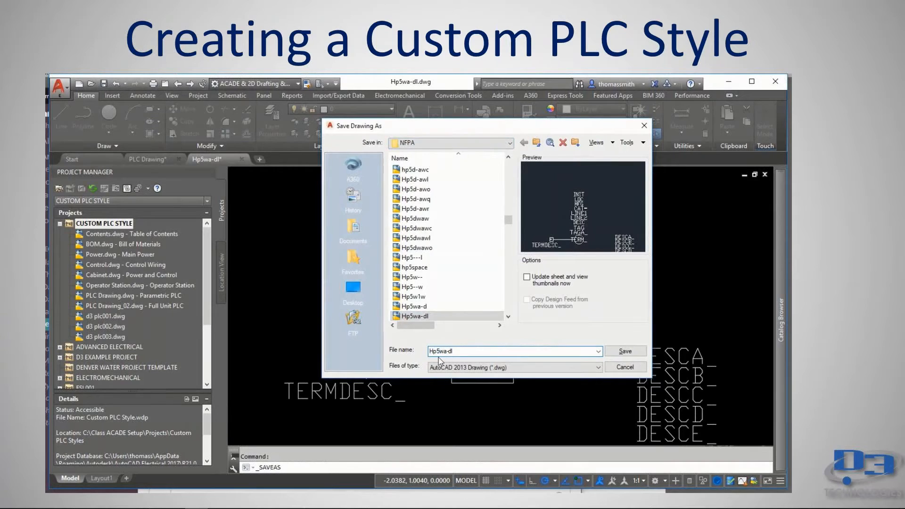
text(7)
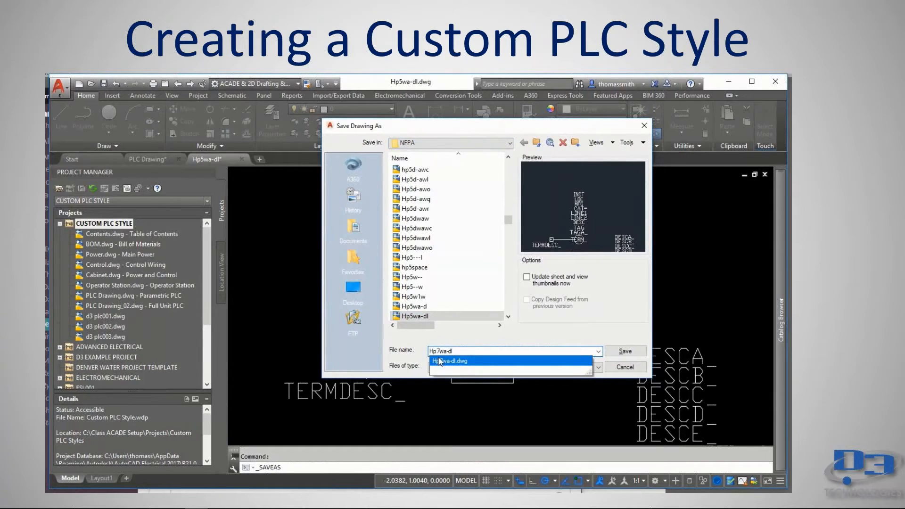
click(638, 353)
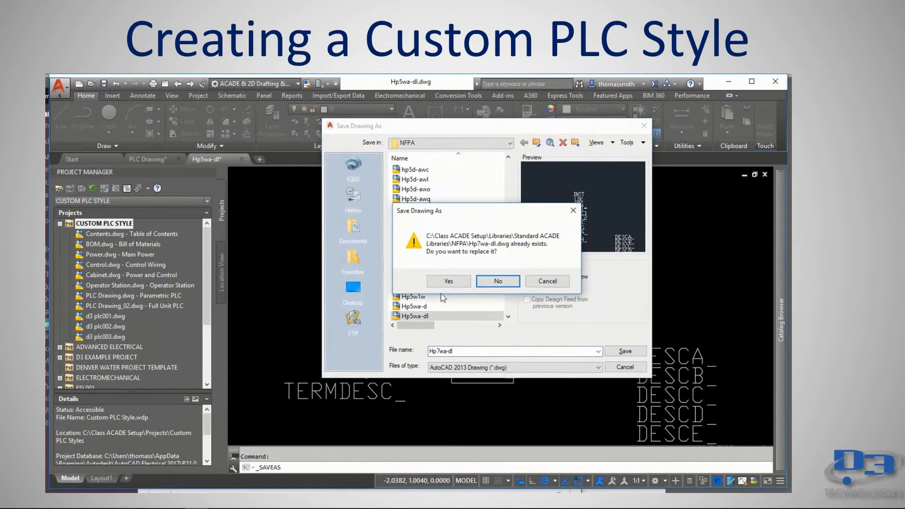
click(451, 282)
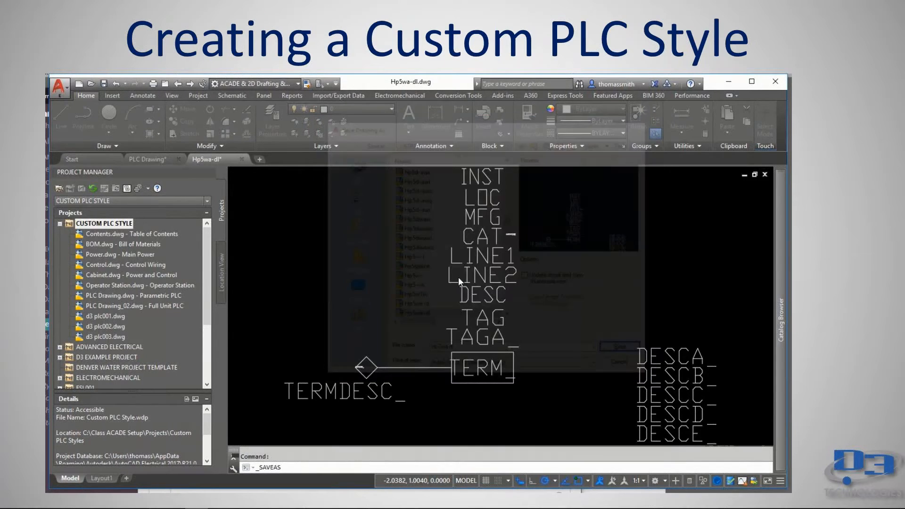
Step: Open the style 5 drawing Hp5wa-d from the NFPA folder
click(91, 84)
text(h)
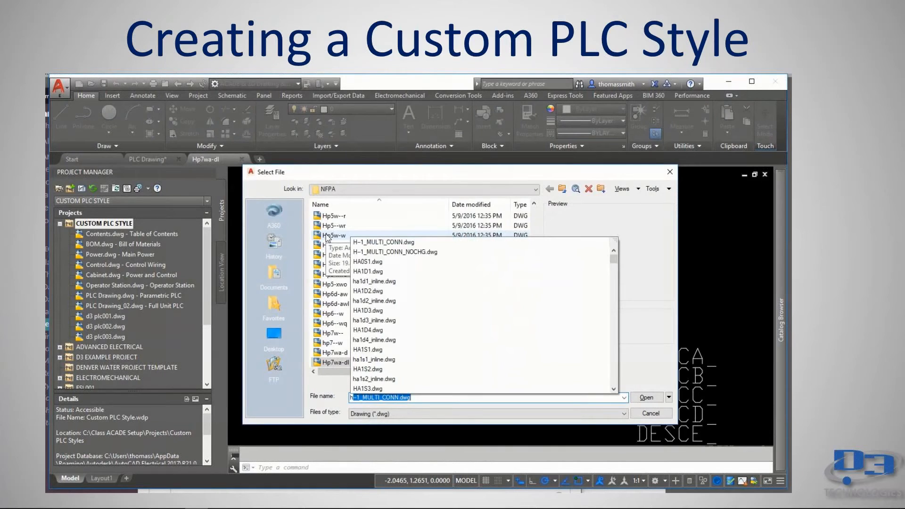
text(p)
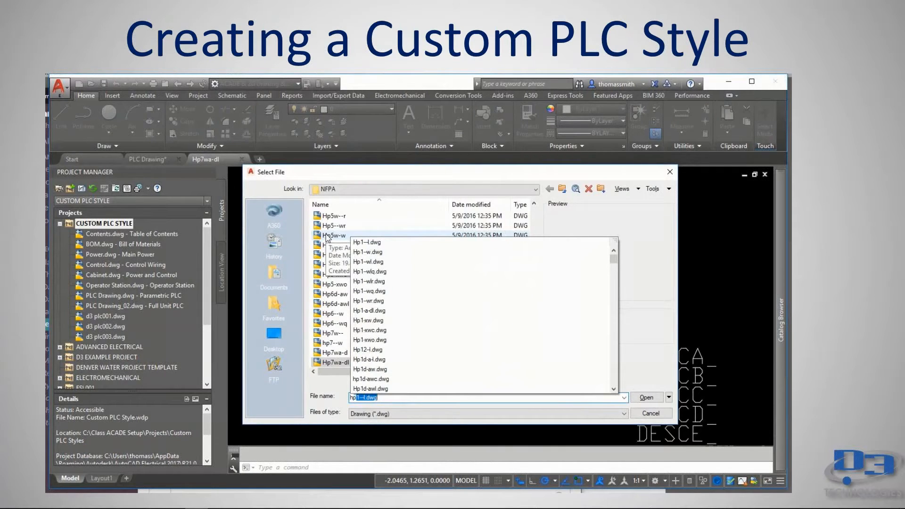
text(5w)
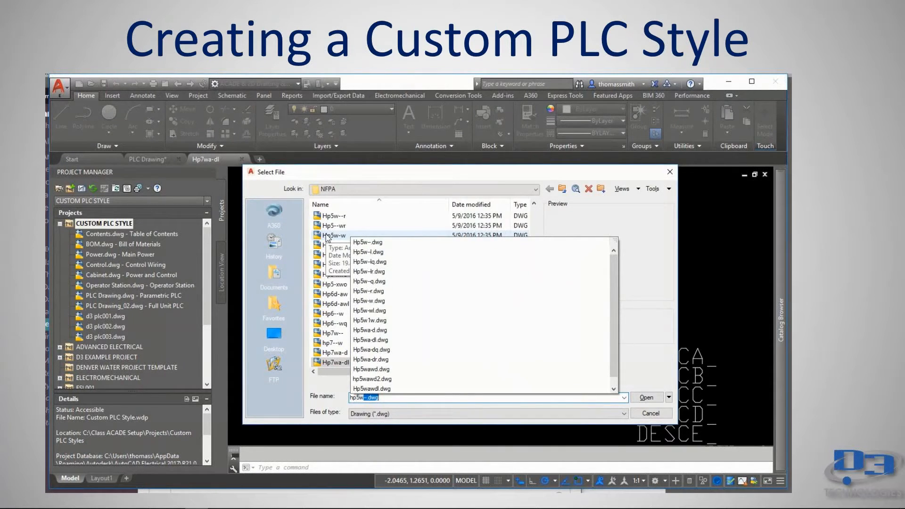
text(a)
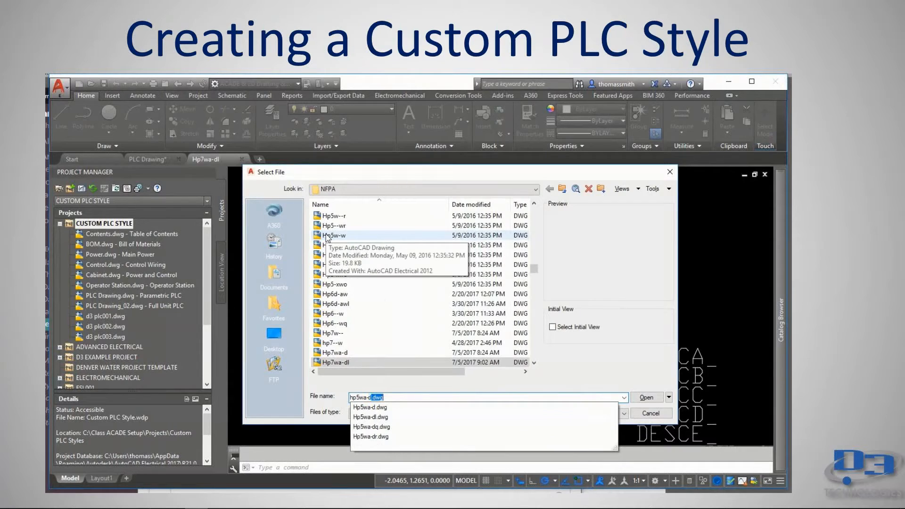
text(-d)
key(Return)
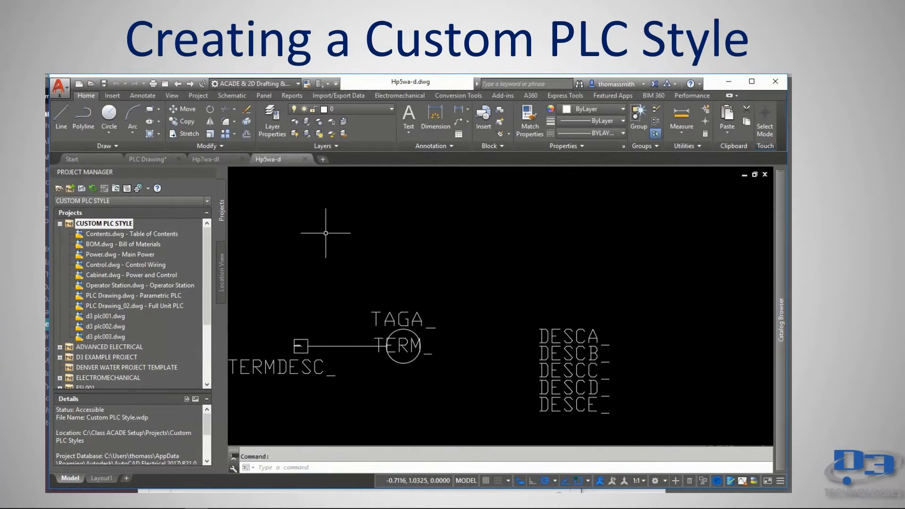
Step: Turn grid snap off and draw a 0.5 by 0.25 rectangle in the empty area above the DESCA_ attribute
key(F9)
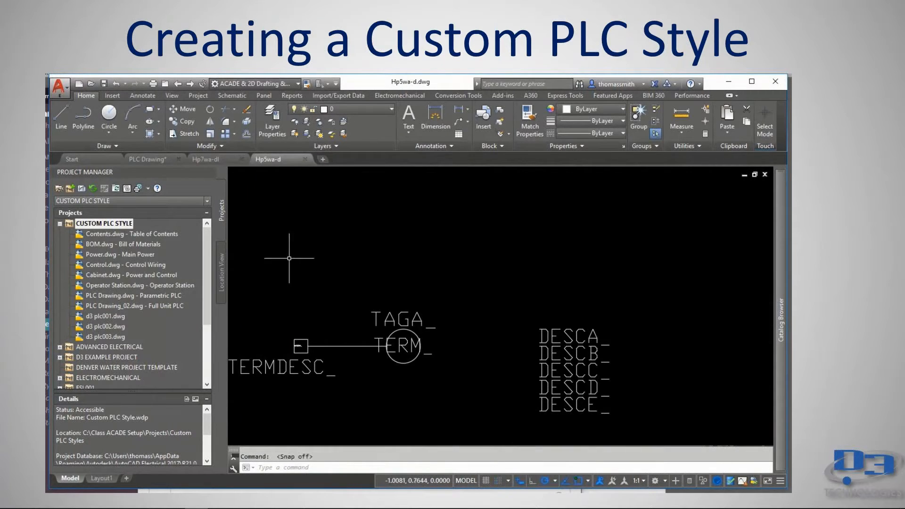
click(150, 108)
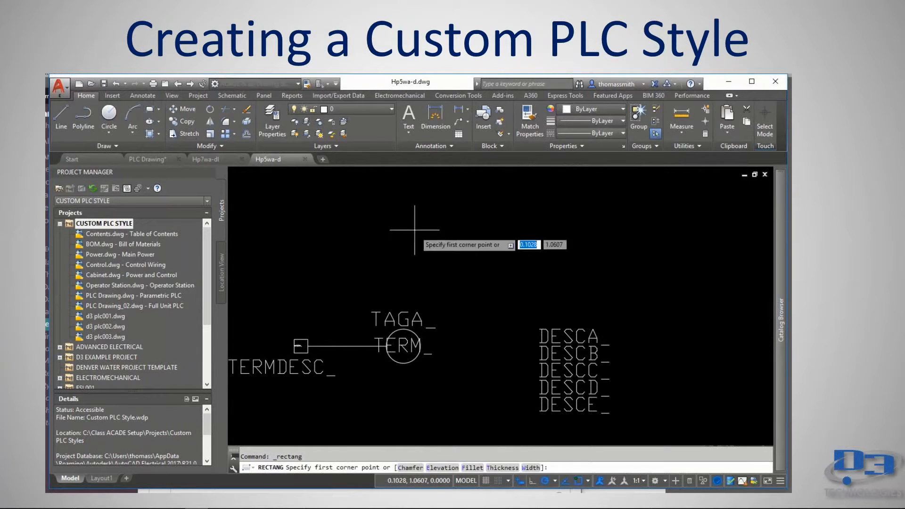
click(519, 255)
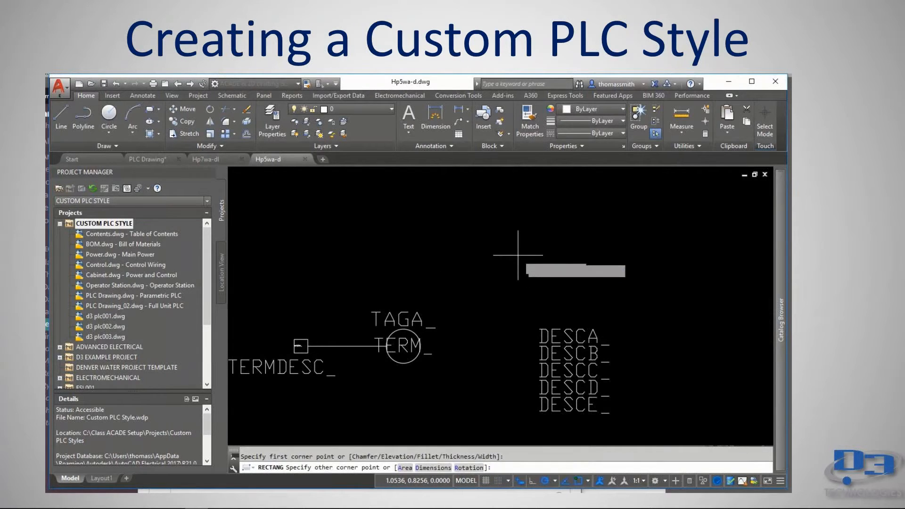
text(.5)
key(Tab)
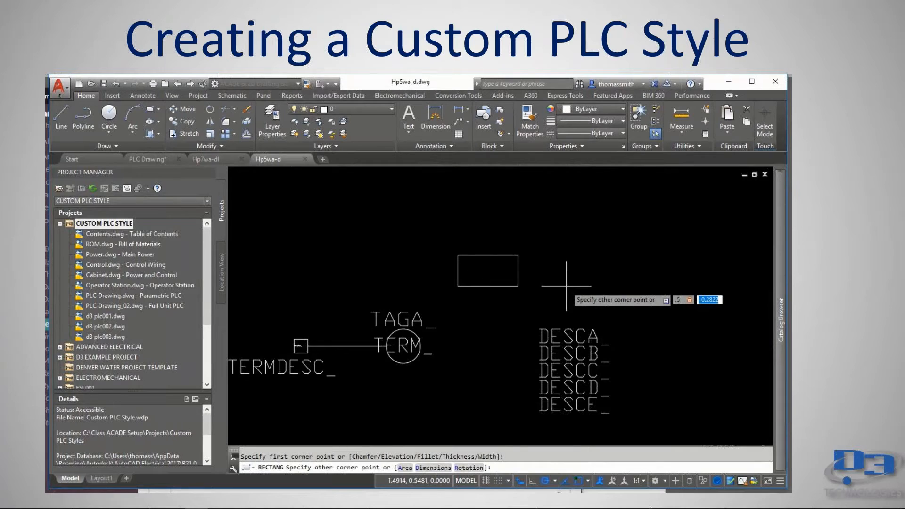
text(-.25)
key(Return)
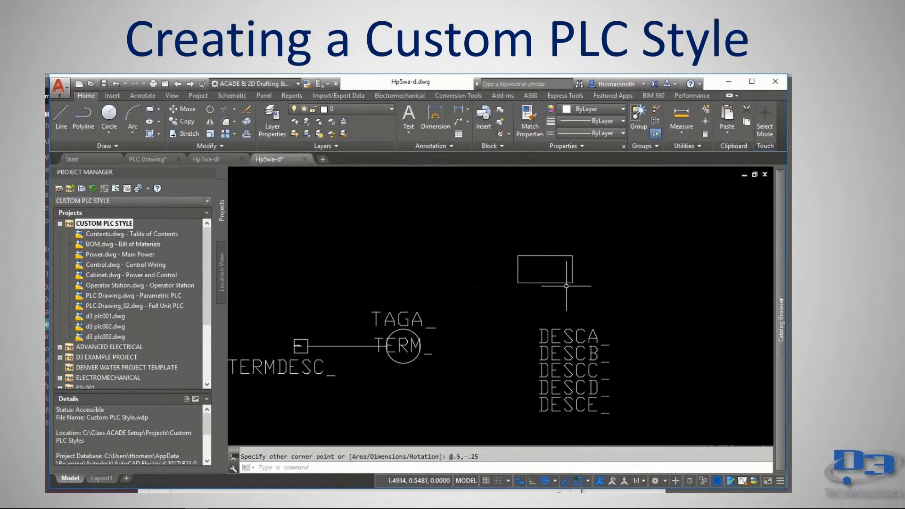
Step: Move the new rectangle by its centre point onto the centre of the circle around the TERM_ attribute
click(599, 252)
click(507, 292)
text(m)
key(Return)
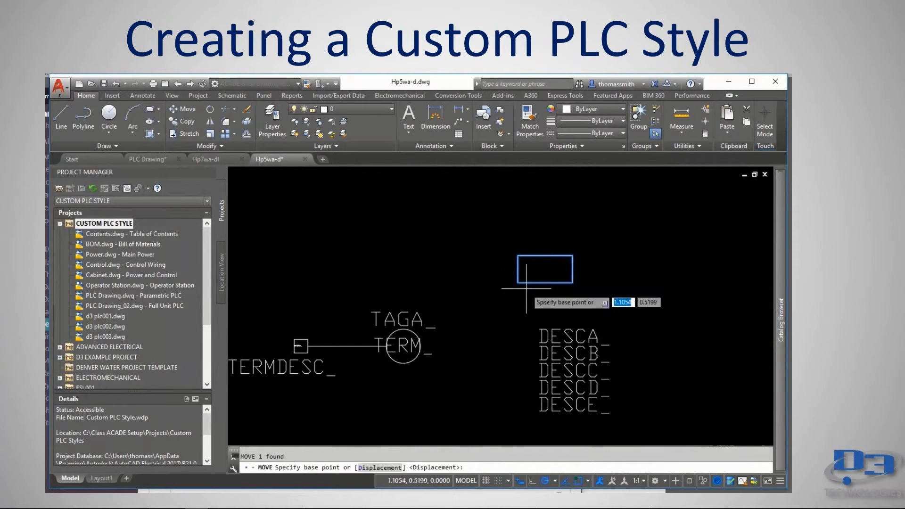
click(546, 269)
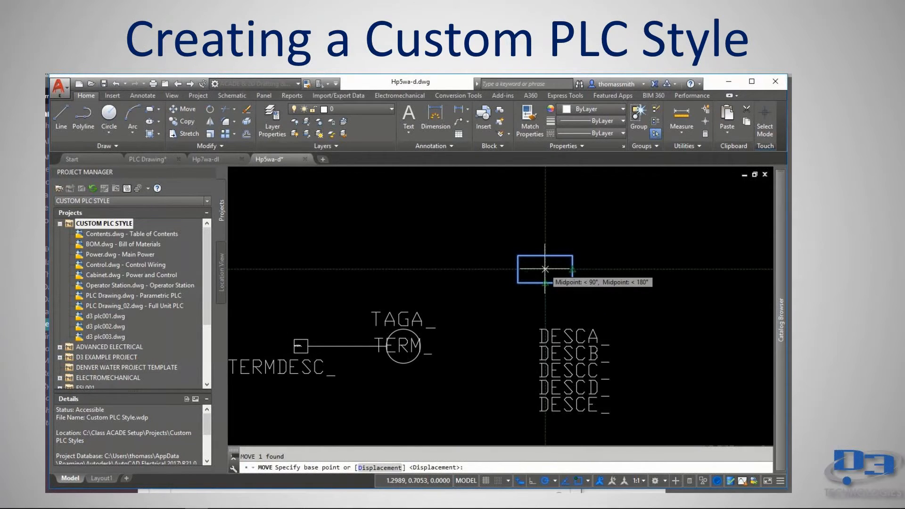
scroll(509, 316, up, 2)
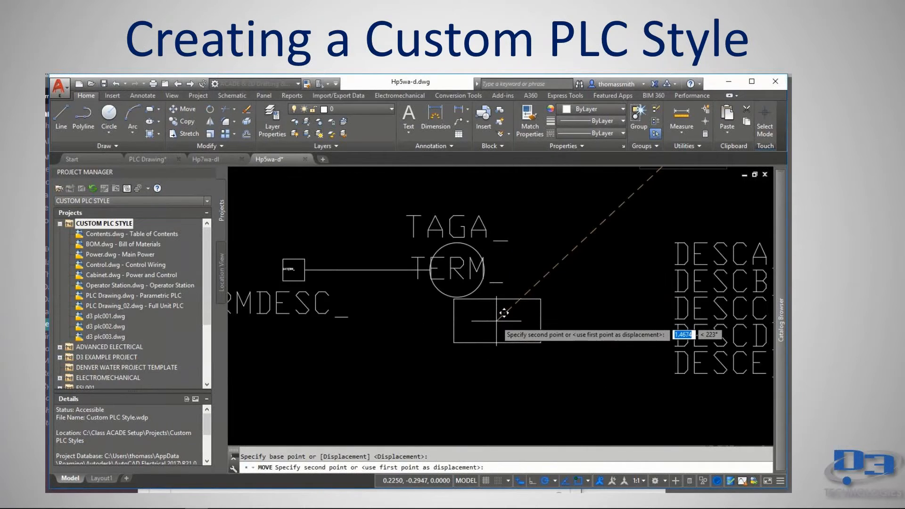
middle_drag(467, 283, 486, 326)
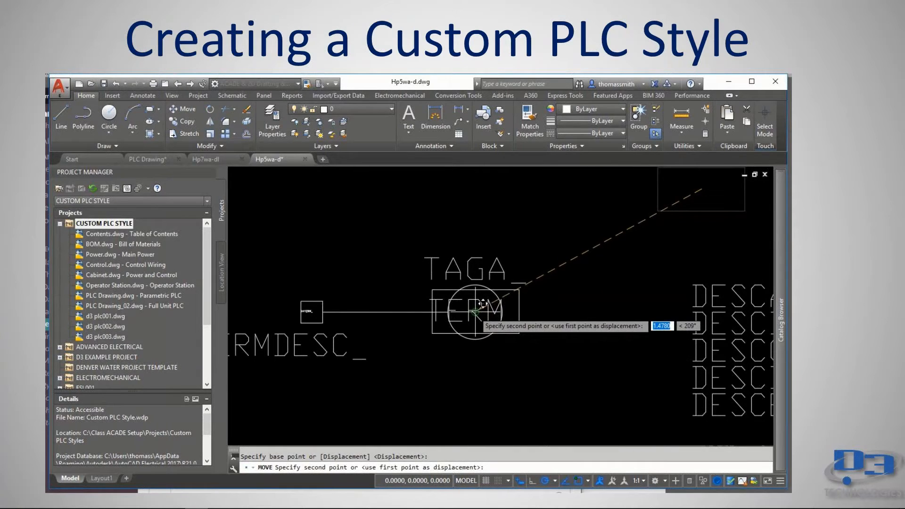
click(475, 312)
Step: Delete the circle around TERM_ and extend the connecting line's end from the former circle to the rectangle's left edge
click(476, 312)
click(408, 312)
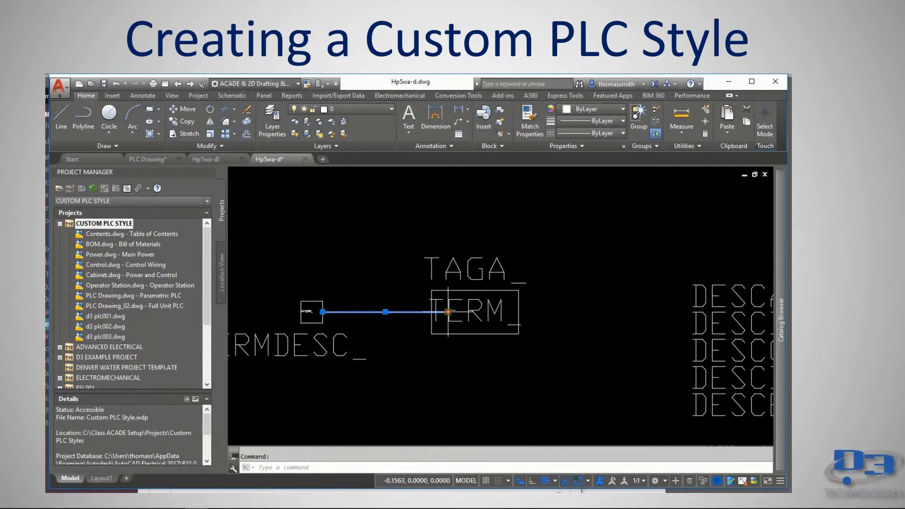
click(448, 312)
click(429, 312)
key(Escape)
Step: Rotate the small square around X4TERM_ 45 degrees about its centre into a diamond
scroll(350, 300, up, 4)
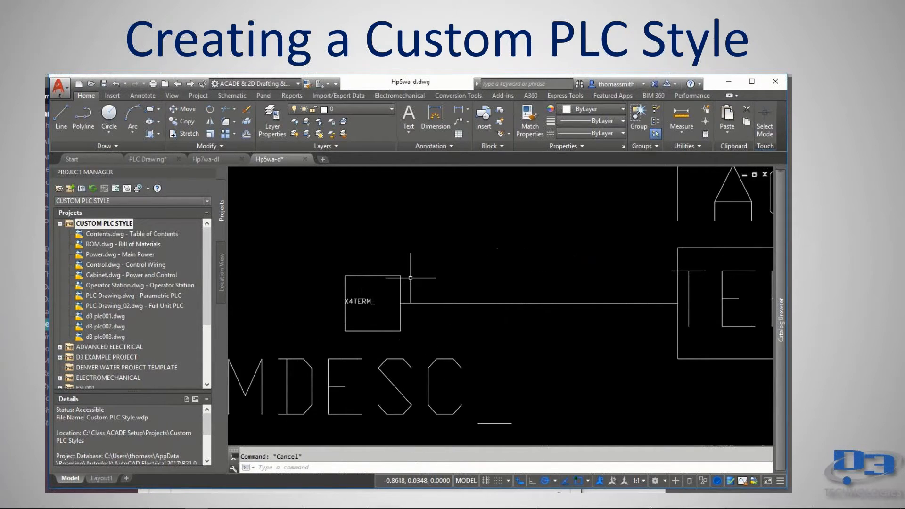
click(413, 267)
click(401, 278)
click(361, 324)
click(330, 338)
text(r)
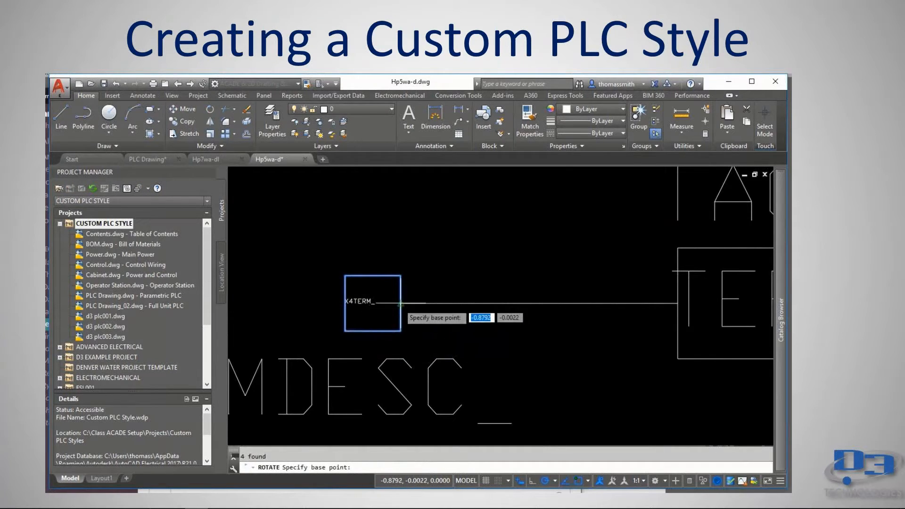
click(374, 302)
click(383, 314)
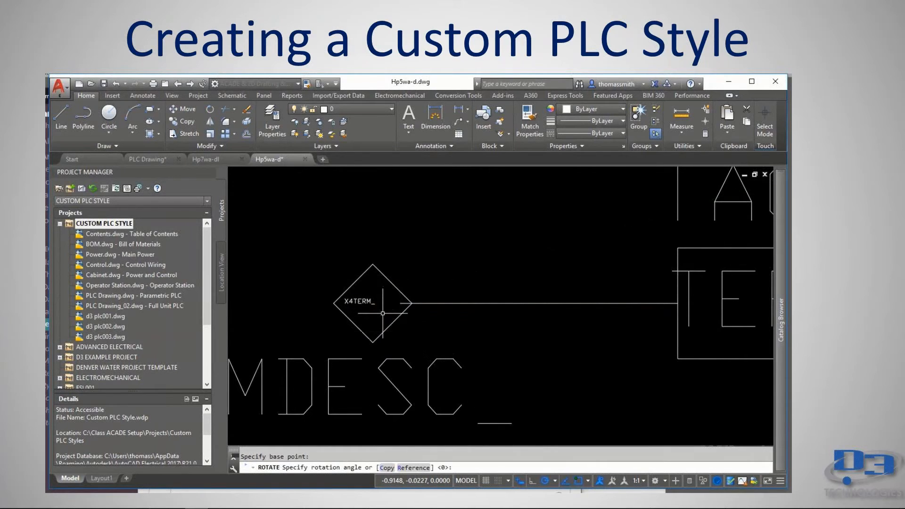
Step: Pull the connecting line's left end back to the diamond's right corner and shift X4TERM_ to the diamond's left corner
click(404, 304)
click(401, 303)
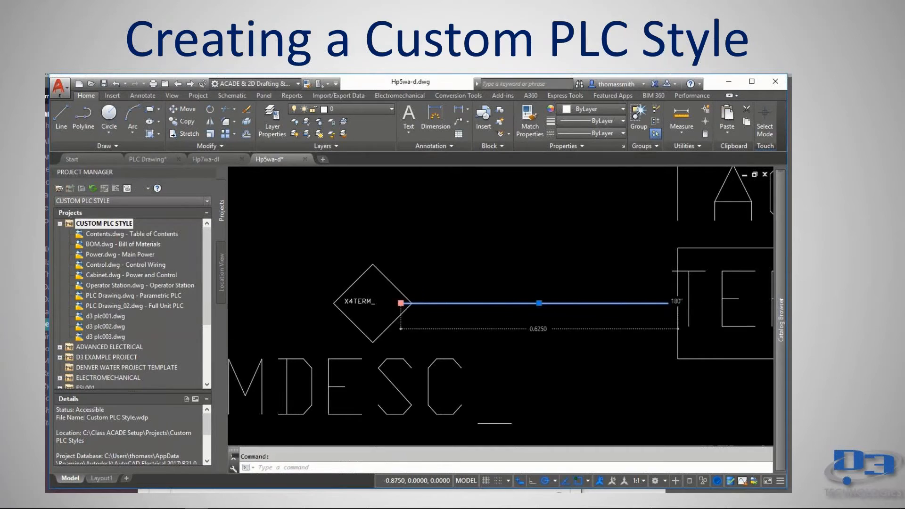
click(413, 304)
click(362, 302)
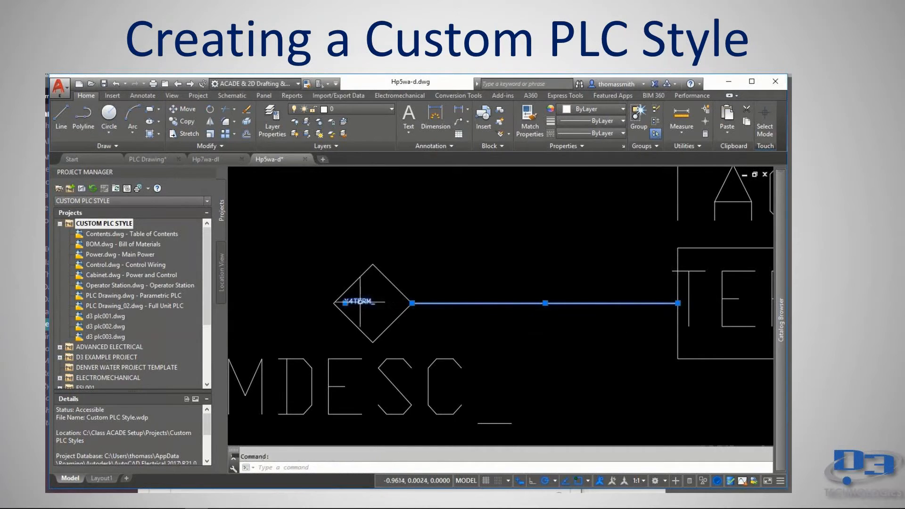
click(345, 303)
key(Escape)
key(Escape)
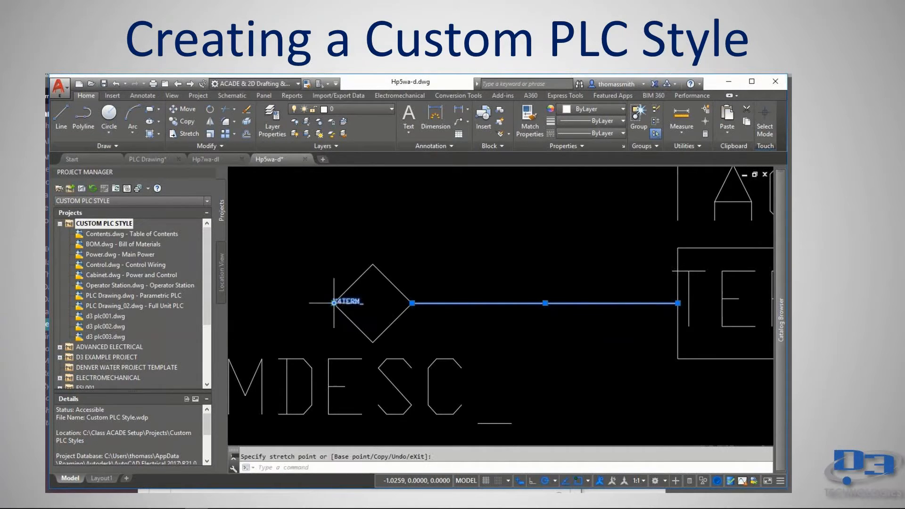
Step: Save the modified terminal drawing as Hp7wa-d in the NFPA library folder, replacing the existing file
middle_click(456, 282)
middle_click(455, 281)
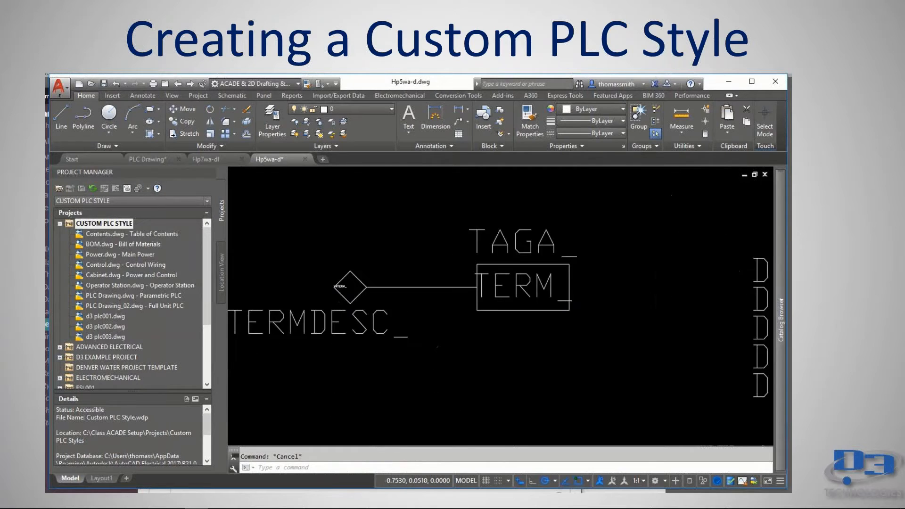
click(59, 90)
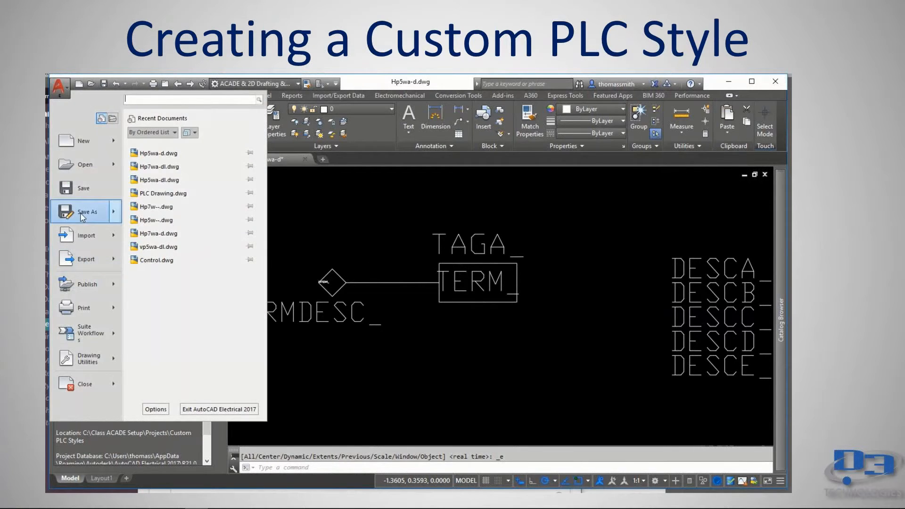
click(81, 213)
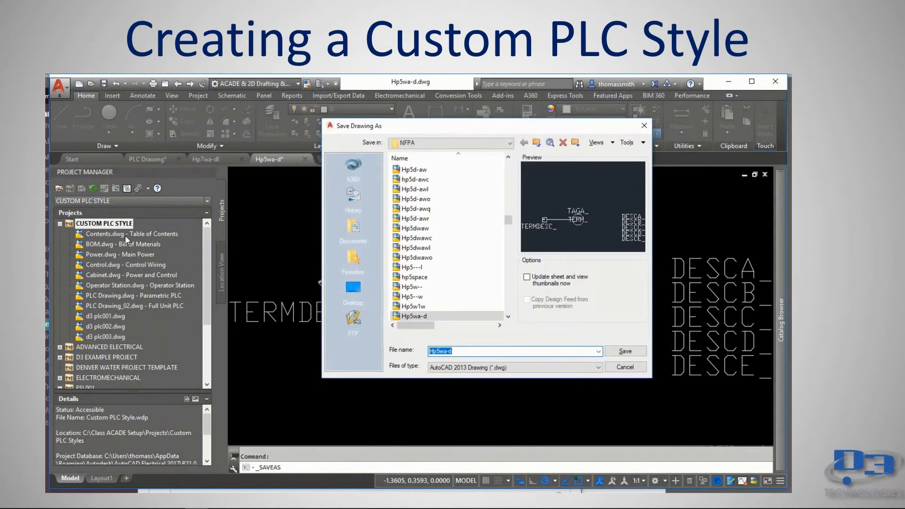
click(438, 352)
key(BackSpace)
text(7)
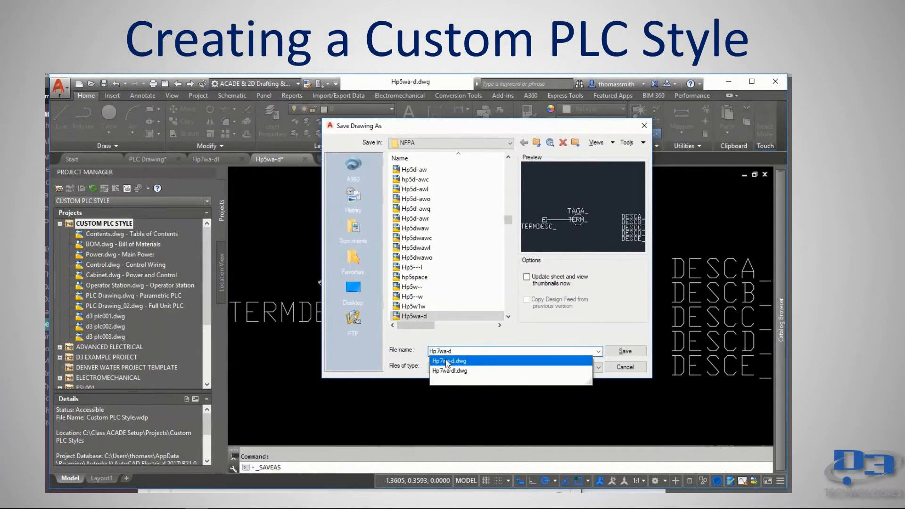
click(626, 352)
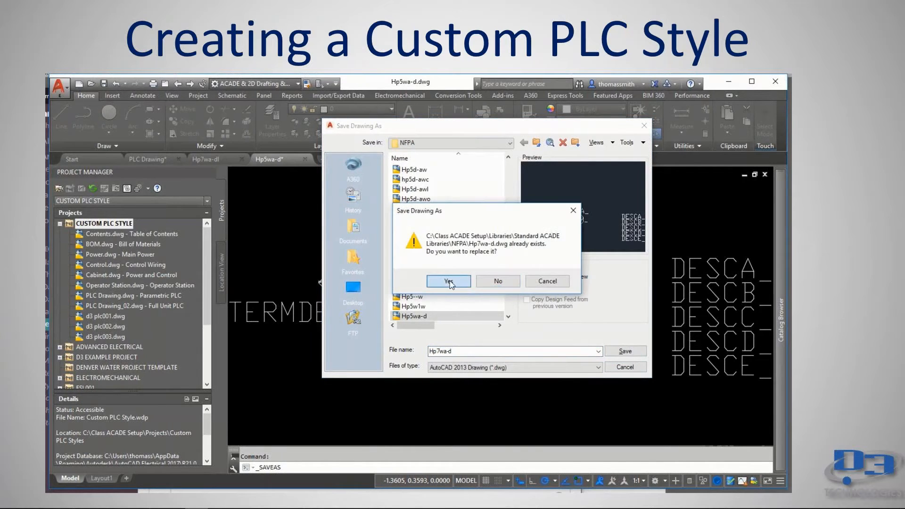
click(449, 282)
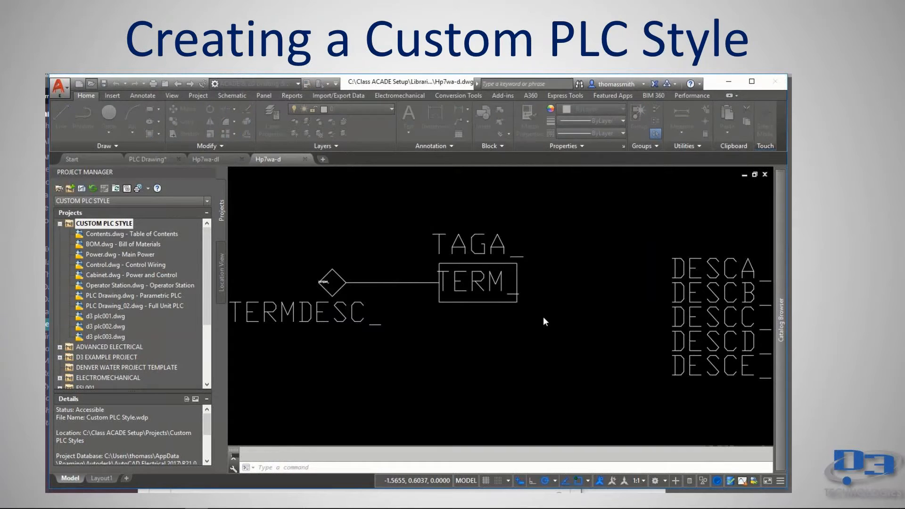
Step: Start opening another drawing and filter the NFPA library files by names beginning with hp5
key(ctrl+o)
text(hp)
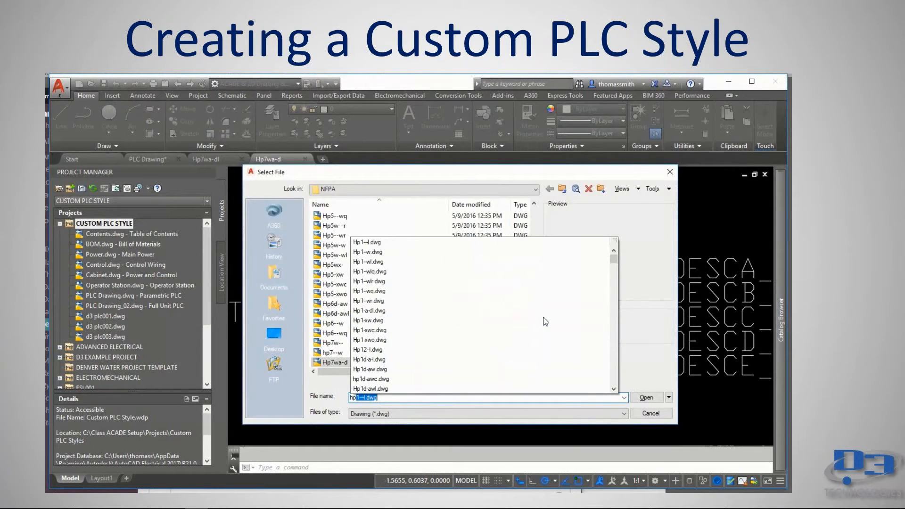
text(5)
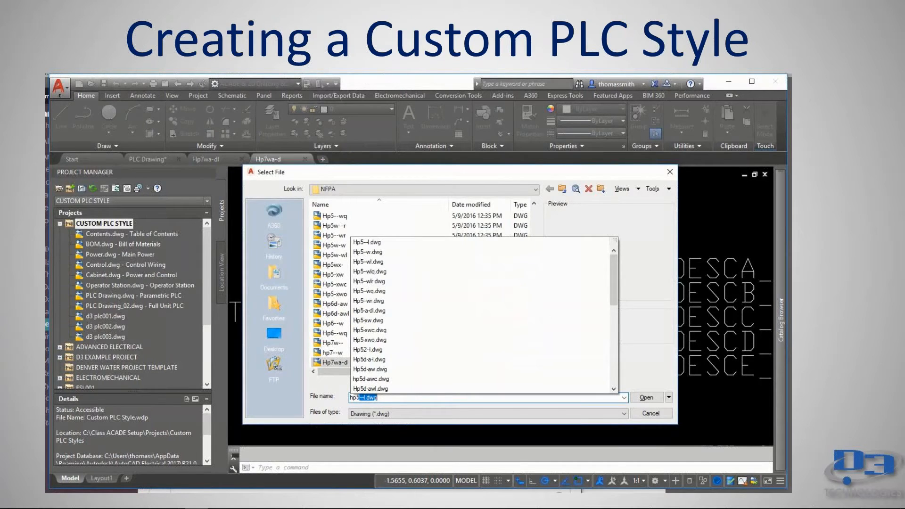
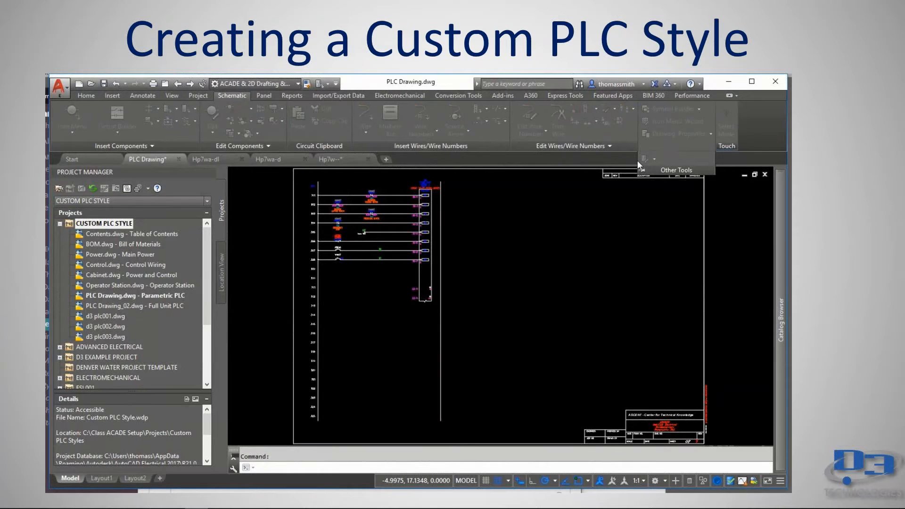
Step: In the PLC Database File Editor, start a new D3 TECHNOLOGIES discrete input module with the code D3-IB16I
click(640, 161)
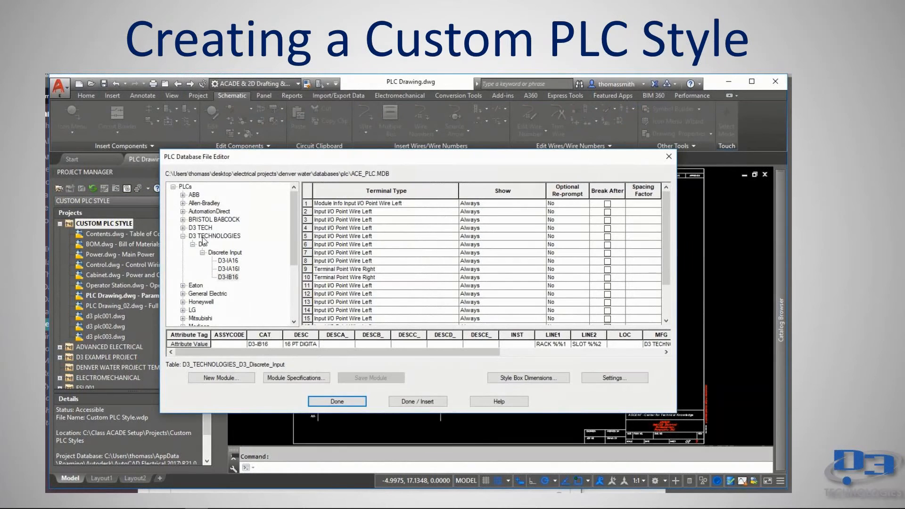
right_click(232, 278)
click(262, 344)
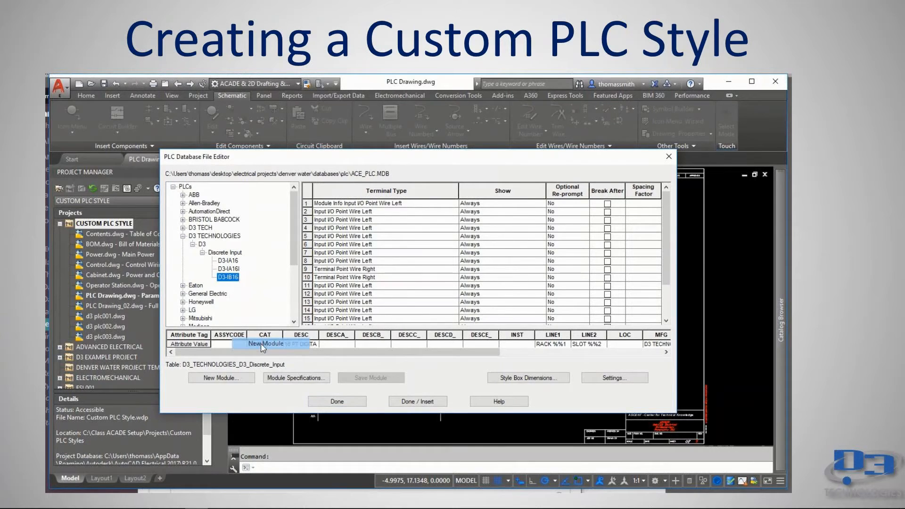
click(437, 224)
text(d)
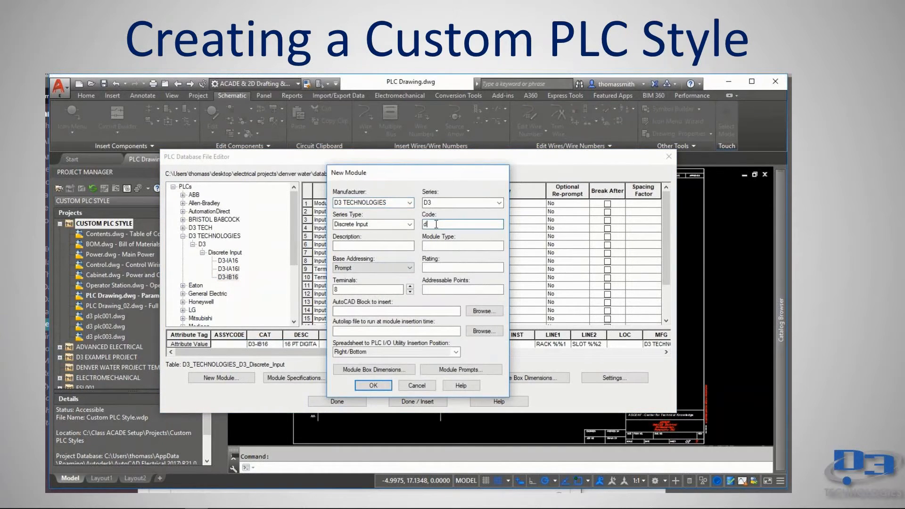
key(BackSpace)
text(D3-IB1)
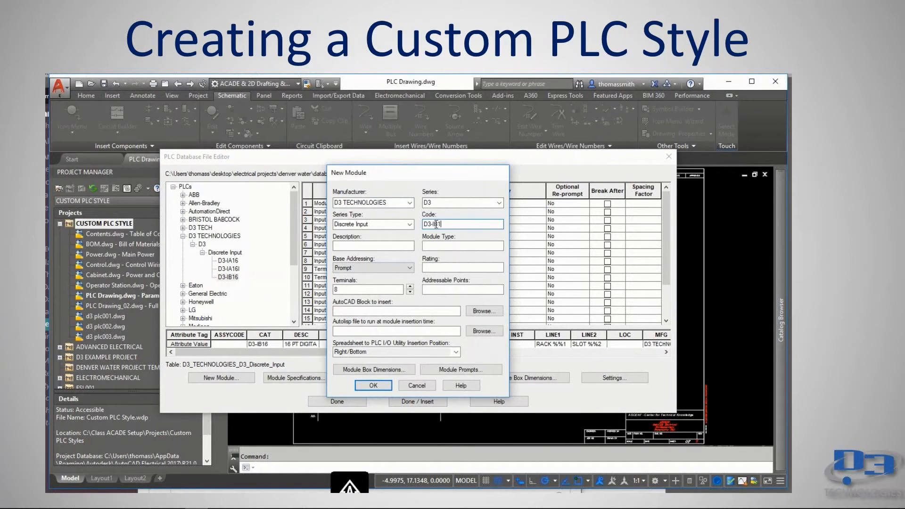
text(6I)
Step: Describe the module as 16-PT ISOLATED DIGITAL INPUTS, with module type DC, Decimal base addressing and a 24VDC rating
click(387, 245)
text(16-P)
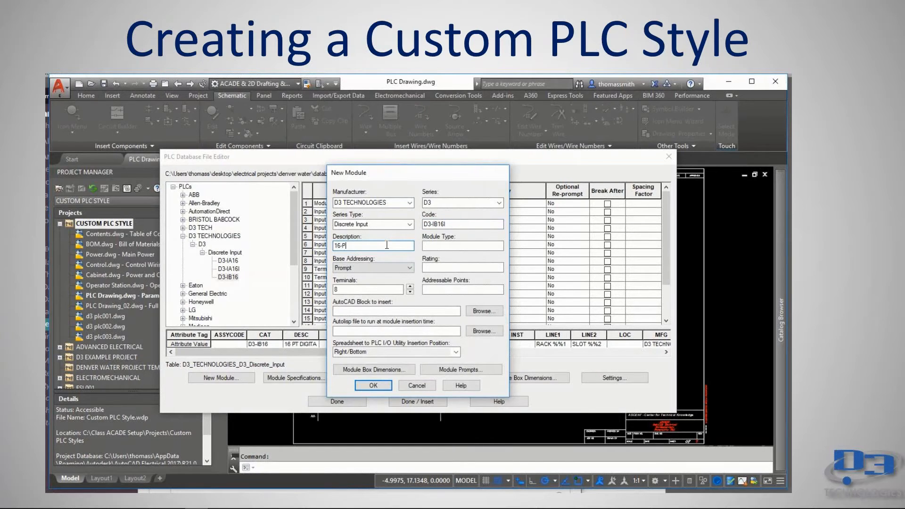
text(T ISOLATED DIGITAL INPUTS)
click(454, 245)
text(DC)
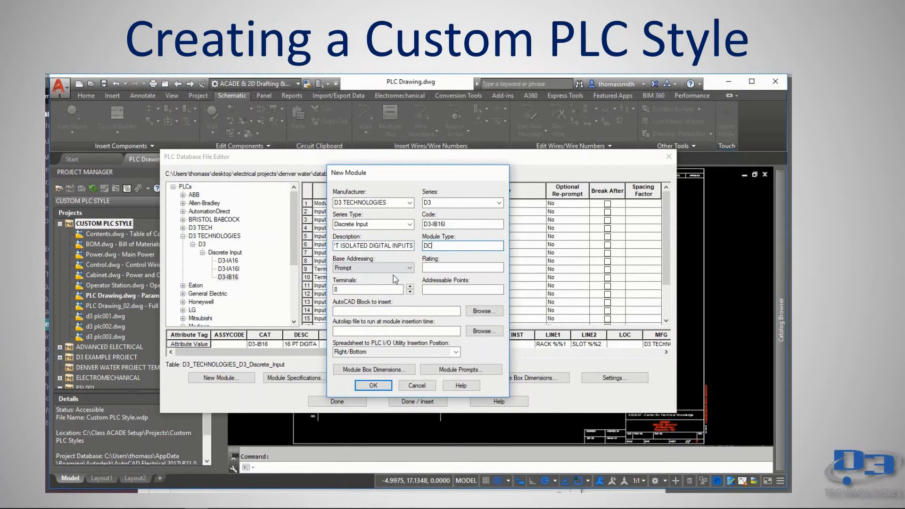
click(410, 268)
click(358, 283)
click(438, 267)
text(24VDC)
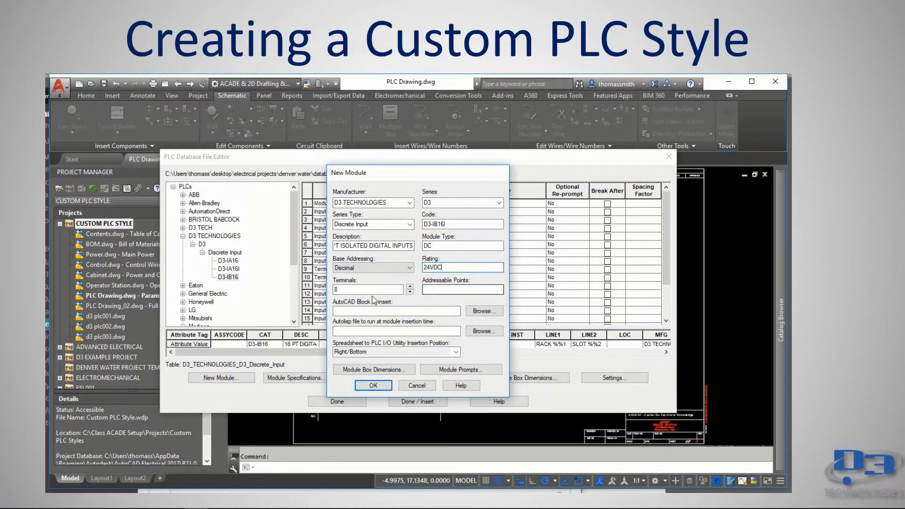
Step: Set the new module to 20 terminals and 16 addressable points
key(Tab)
text(2)
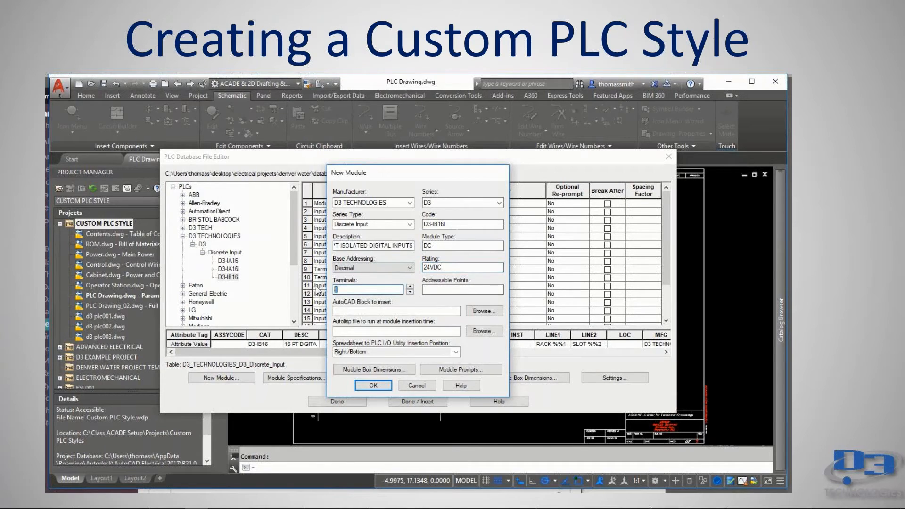
text(0)
click(457, 290)
text(16)
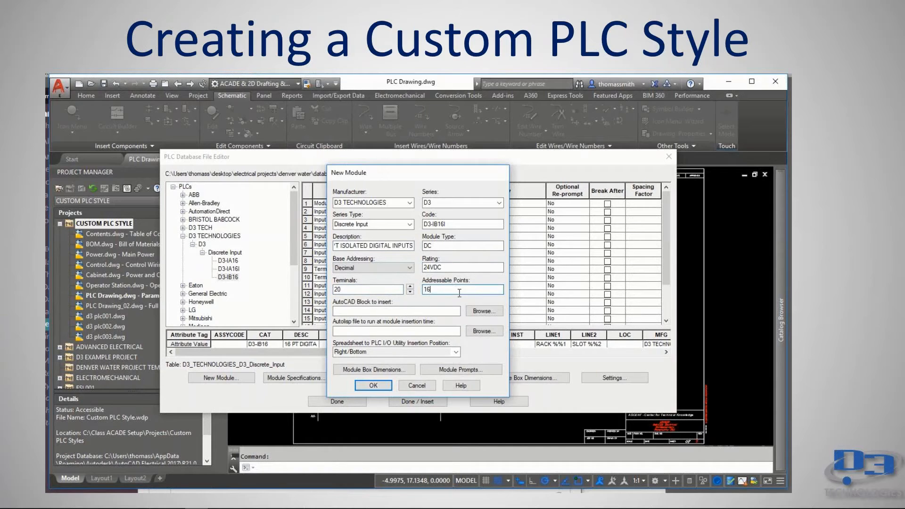
Step: Define the module insertion prompts %%1 as RACK and %%2 as SLOT, and accept the new module
click(469, 372)
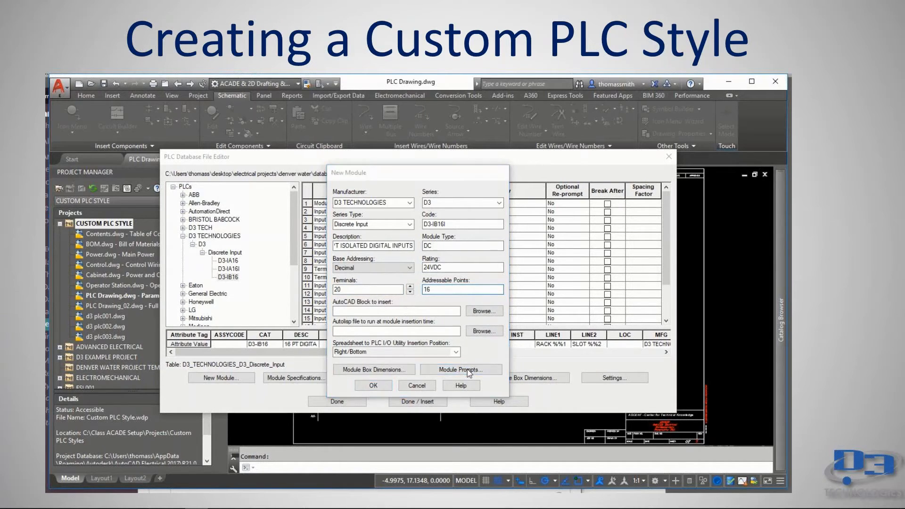
click(357, 241)
click(361, 325)
text(RACK)
click(472, 327)
click(352, 246)
click(362, 324)
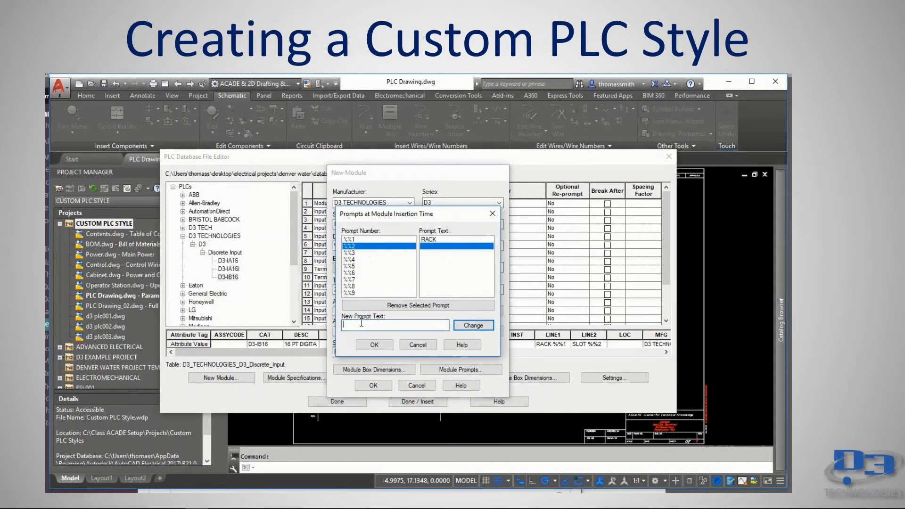
text(SLOT)
click(468, 324)
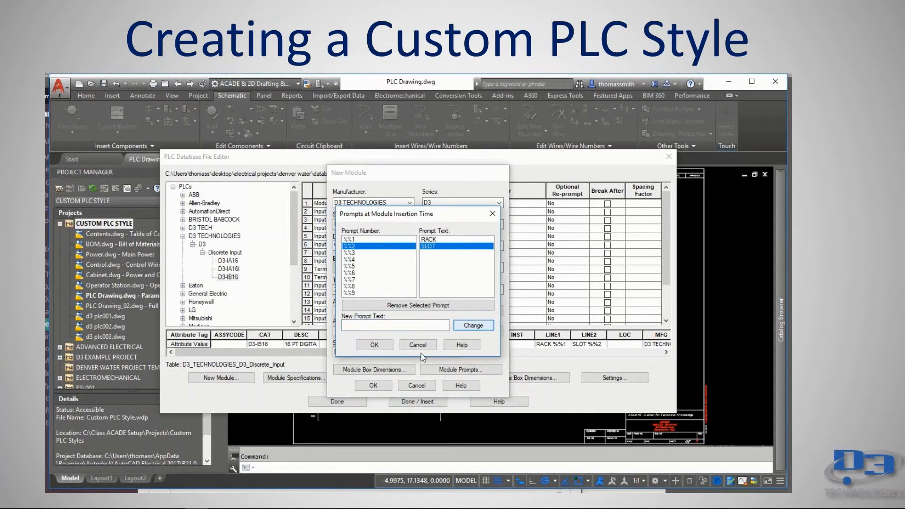
click(374, 345)
click(374, 386)
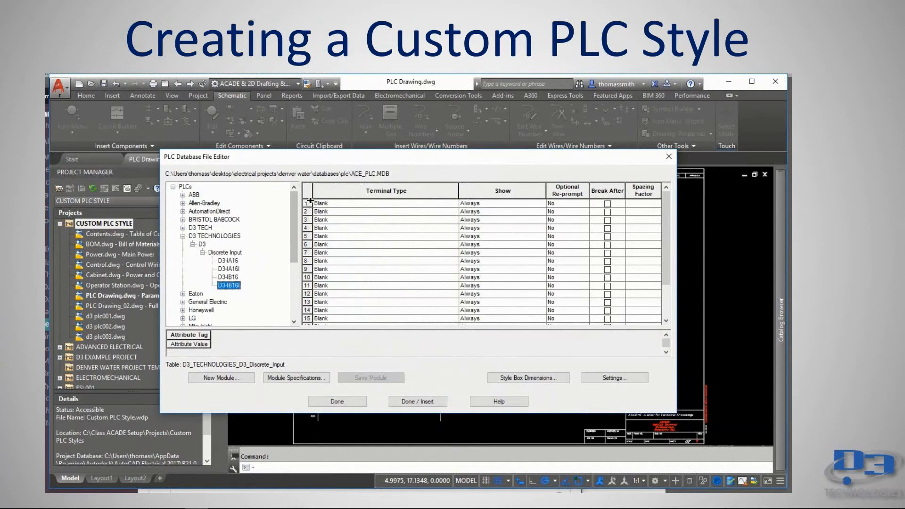
Step: Assign the top input type Module Info Input I/O Point Wire Left to terminal 1 of D3-IB16I
drag(667, 206, 667, 237)
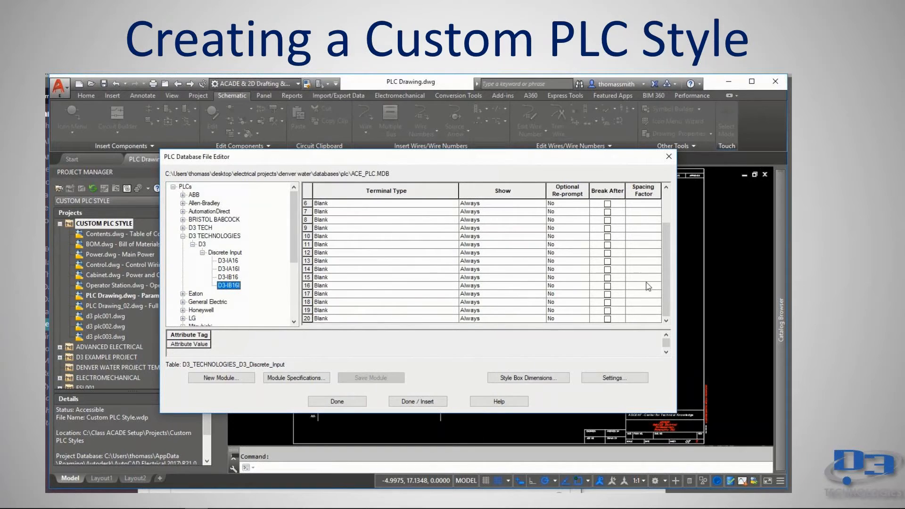
drag(668, 262, 674, 229)
right_click(340, 206)
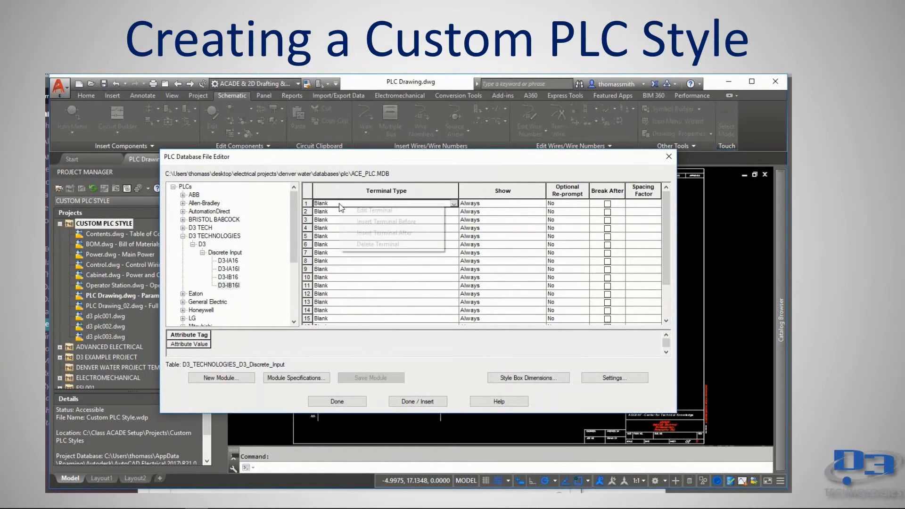
click(372, 211)
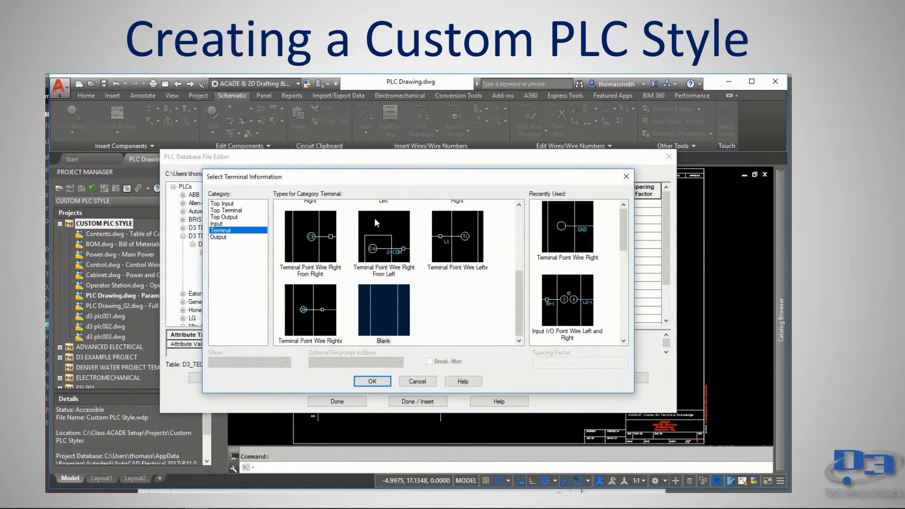
click(226, 204)
click(310, 227)
click(372, 382)
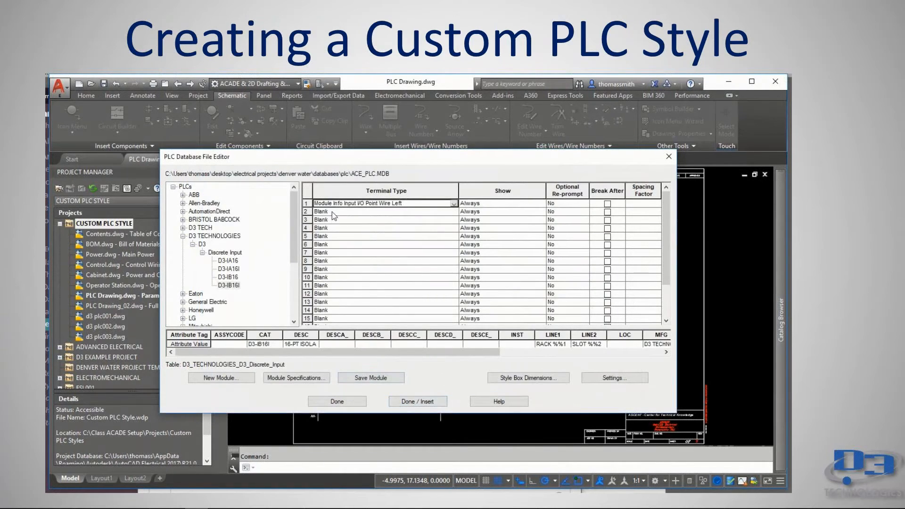
Step: Assign the input type Input I/O Point Wire Left to terminal 2
click(332, 211)
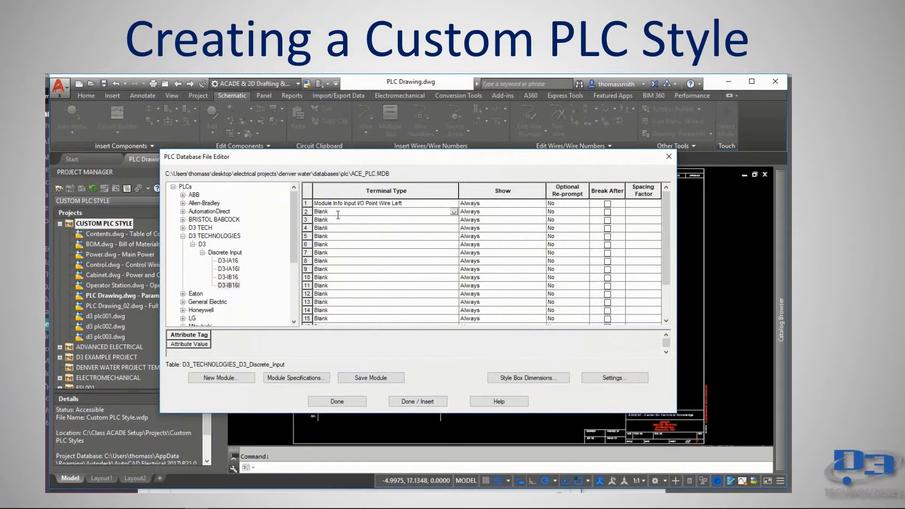
right_click(336, 212)
click(358, 220)
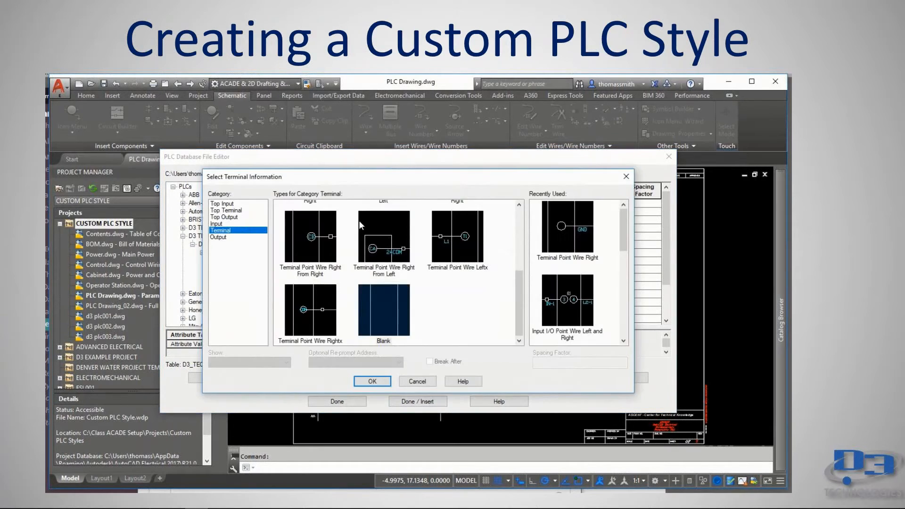
click(216, 225)
click(315, 248)
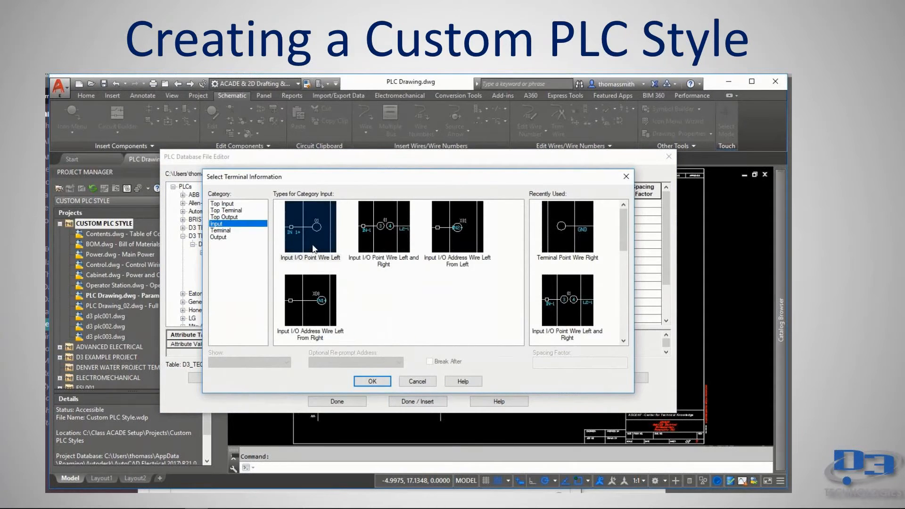
click(372, 381)
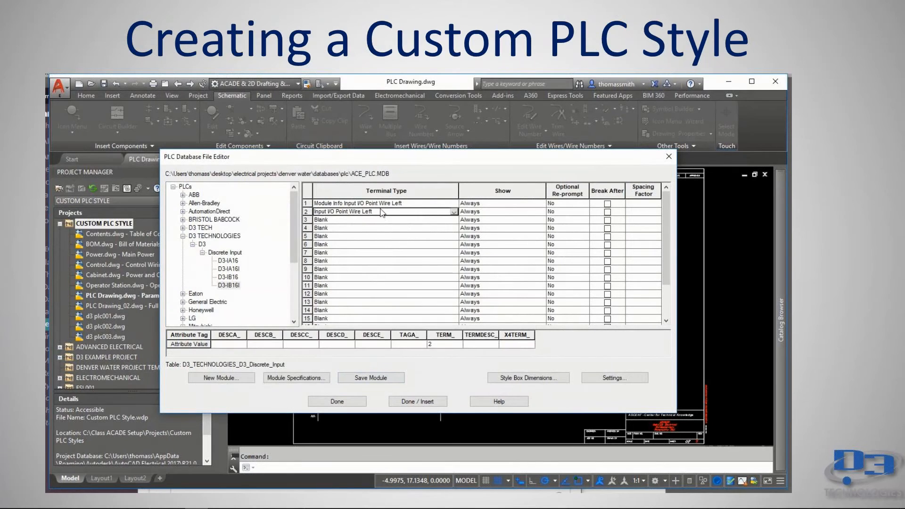
Step: Copy the Input I/O Point Wire Left type into terminals 3 through 8
click(370, 220)
text(Input I/O Point Wire Left)
click(363, 230)
text(Input I/O Point Wire Left)
click(360, 237)
text(Input I/O Point Wire Left)
click(357, 245)
text(Input I/O Point Wire Left)
click(354, 253)
key(ctrl+v)
click(354, 261)
key(ctrl+v)
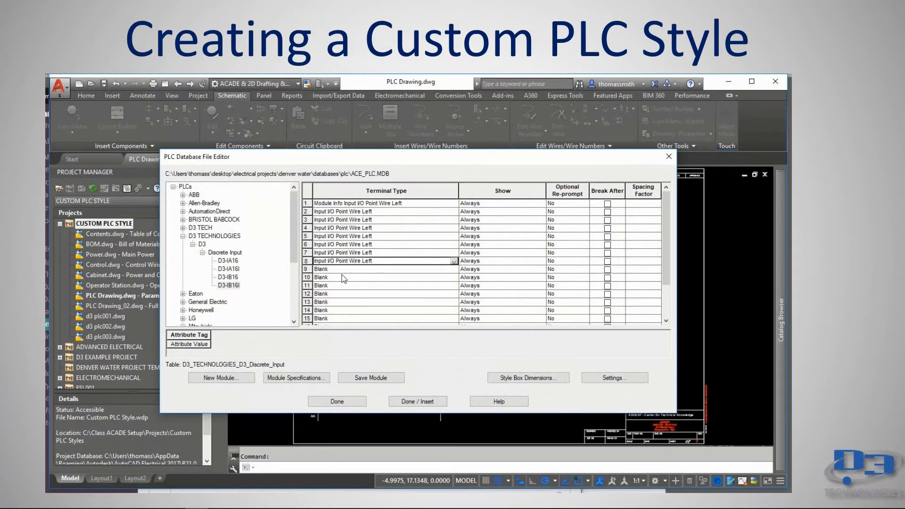
Step: Assign the terminal type Terminal Point Wire Left to terminal 9
click(343, 270)
right_click(340, 269)
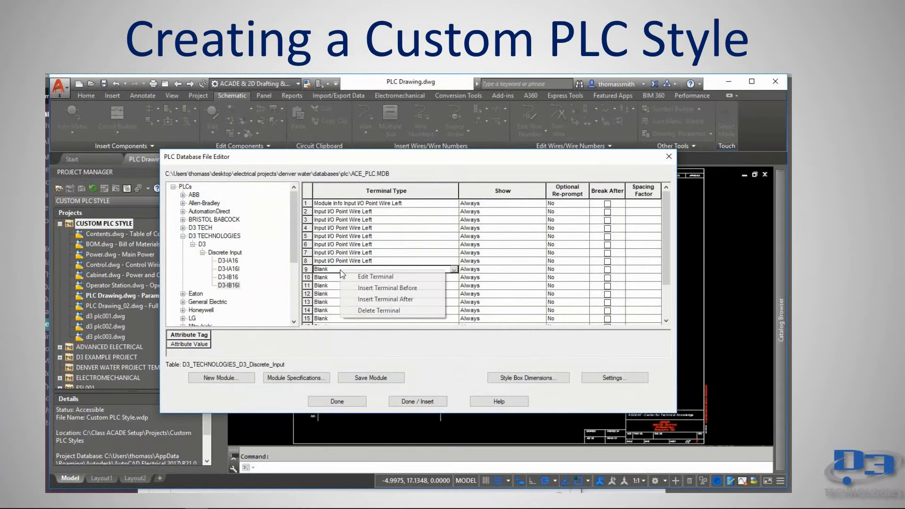
click(376, 278)
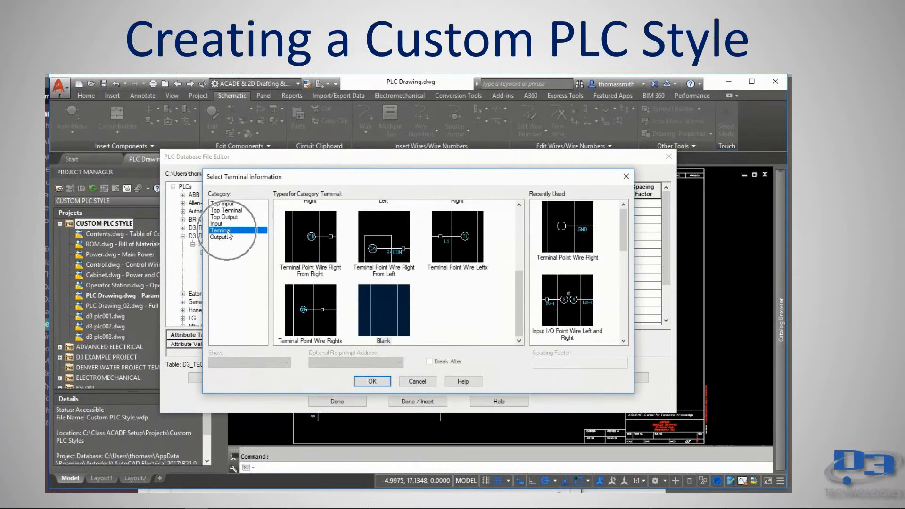
drag(524, 307, 524, 246)
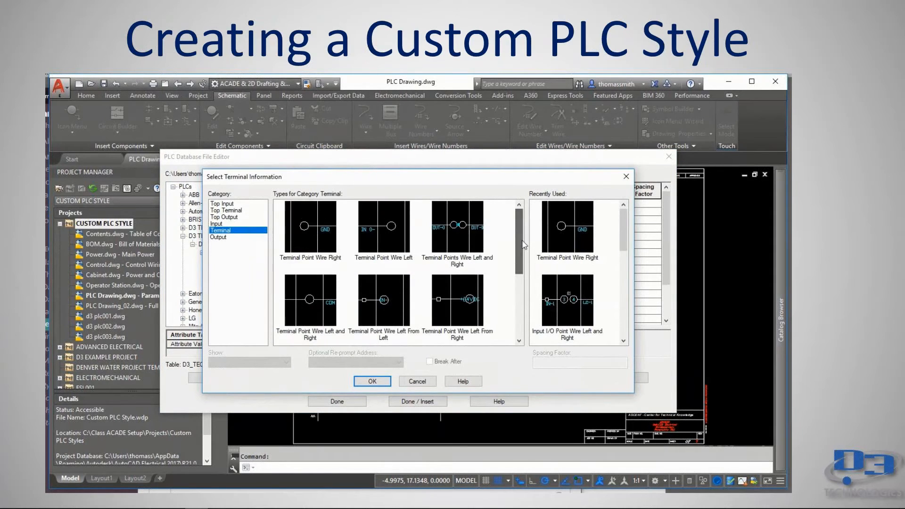
click(374, 251)
click(382, 382)
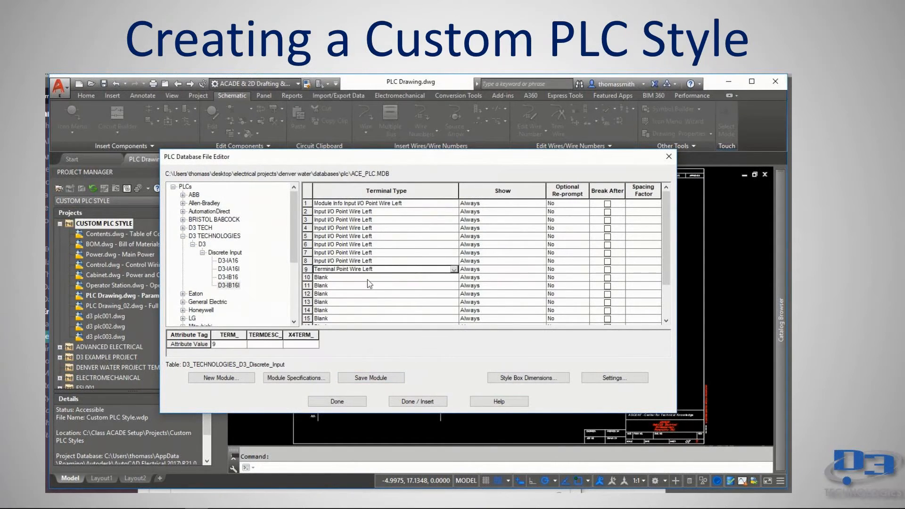
Step: Assign the terminal type Terminal Point Wire Left to terminals 10, 19 and 20 of D3-IB16I
click(367, 280)
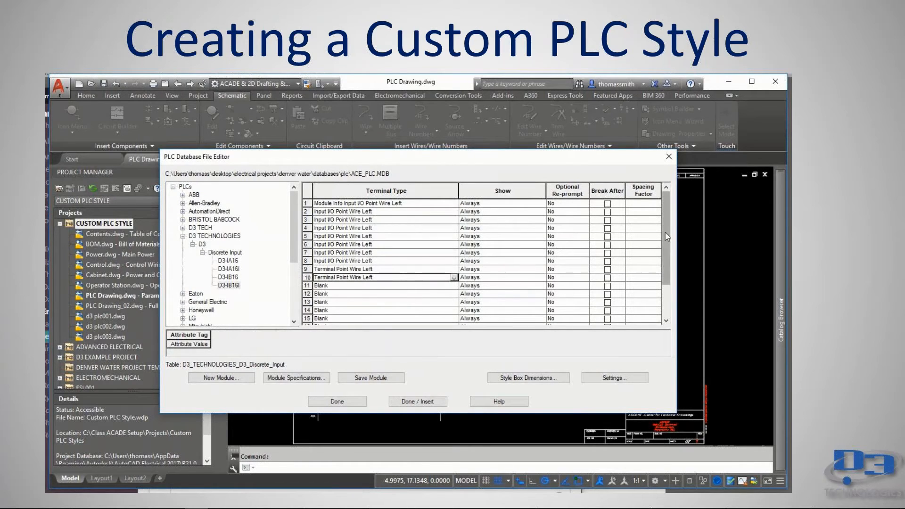
drag(666, 236, 664, 267)
click(355, 310)
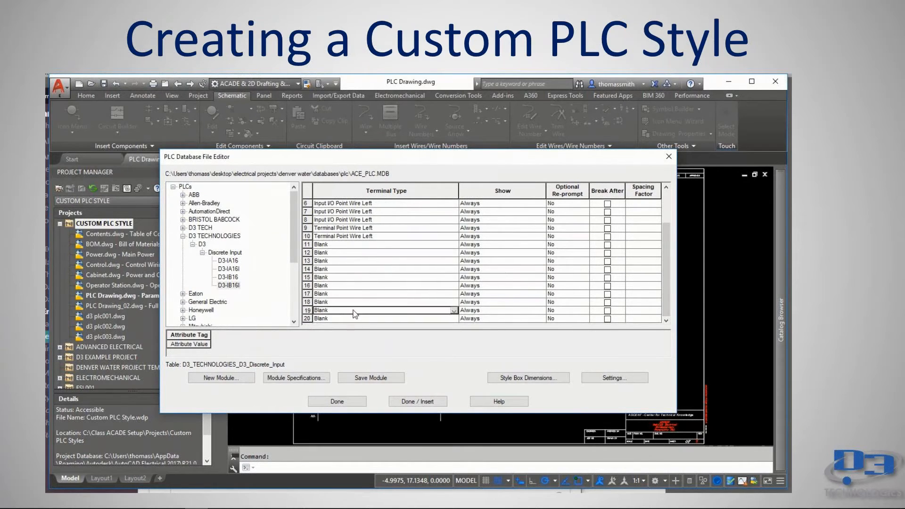
text(Terminal Point Wire Left)
click(360, 318)
text(Terminal Point Wire Left)
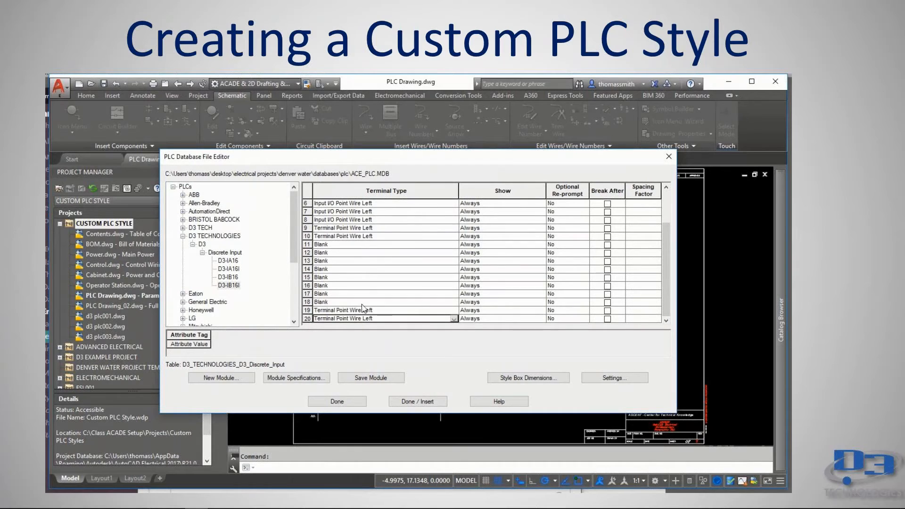
Step: Copy the Input I/O Point Wire Left type from terminal 8 into terminals 11 through 14
click(360, 220)
click(341, 244)
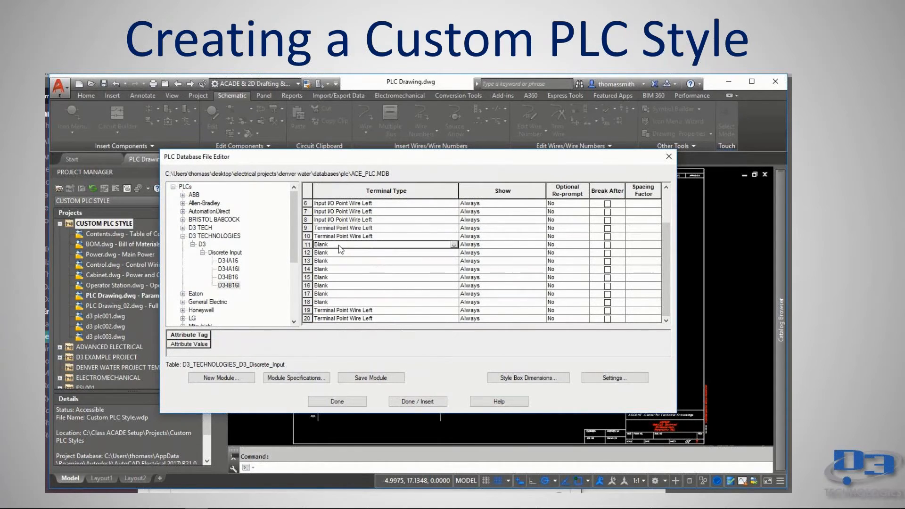
click(337, 253)
click(340, 261)
text(Input I/O Point Wire Left)
click(336, 270)
text(Input I/O Point Wire Left)
Step: Fill terminals 15 through 18 with the copied Input I/O Point Wire Left type
click(336, 283)
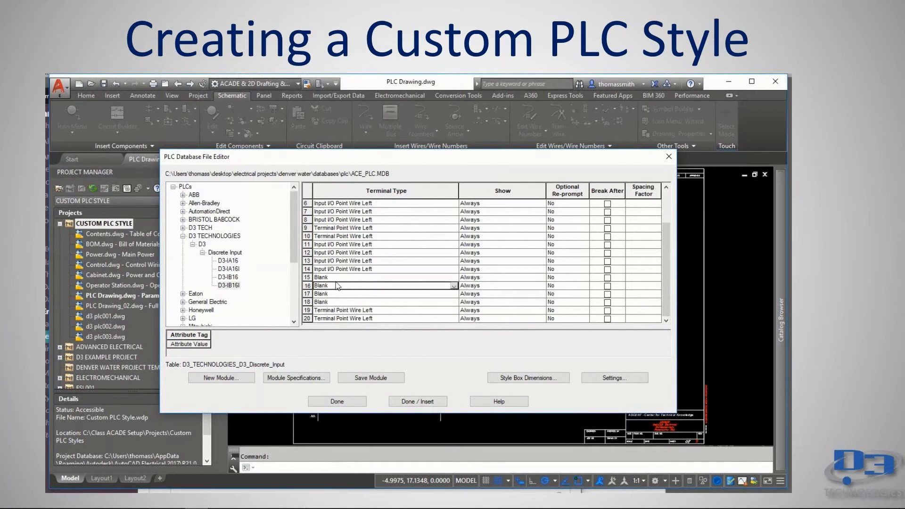
click(337, 277)
text(Input I/O Point Wire Left)
click(333, 286)
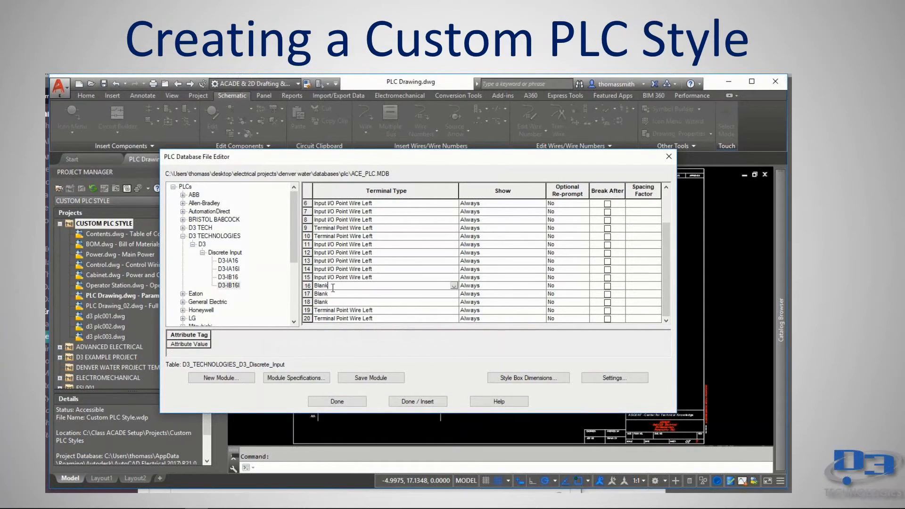
click(336, 292)
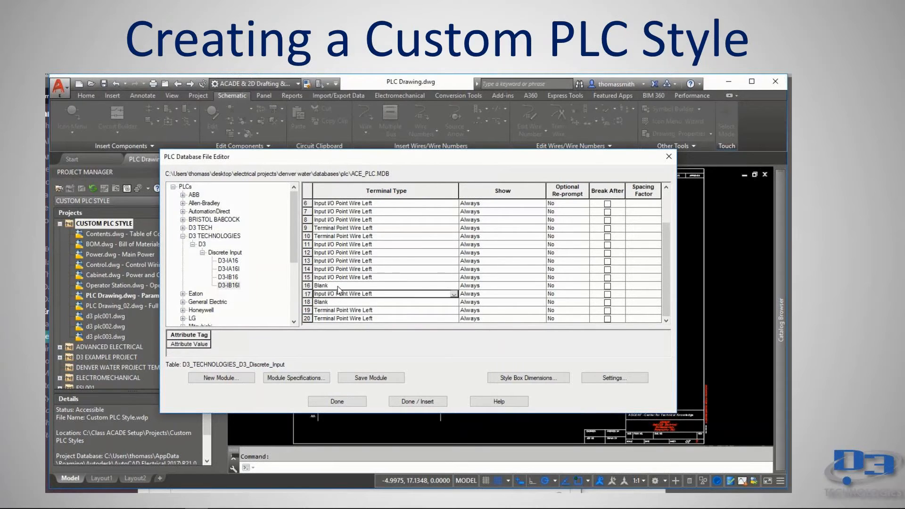
click(337, 286)
key(ctrl+v)
click(338, 303)
key(ctrl+v)
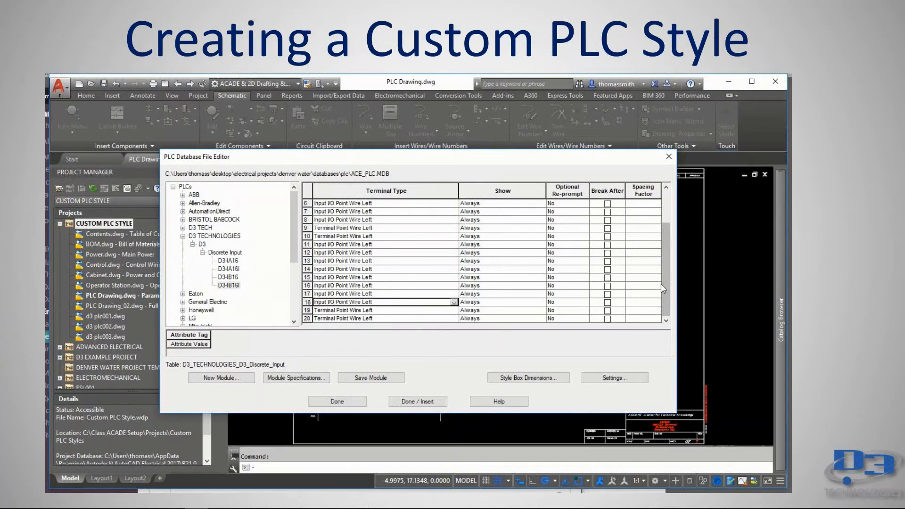
Step: Save the D3-IB16I module definition and close the PLC database editor
drag(664, 278, 669, 235)
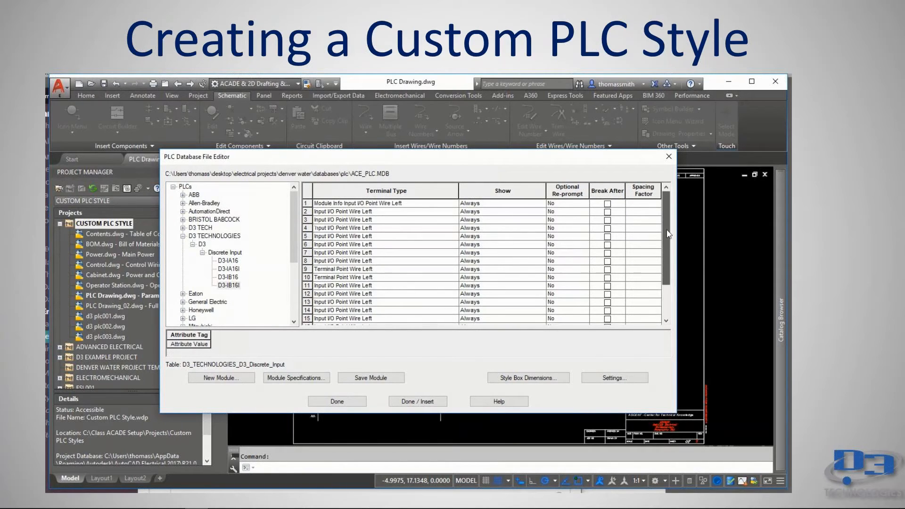
click(368, 381)
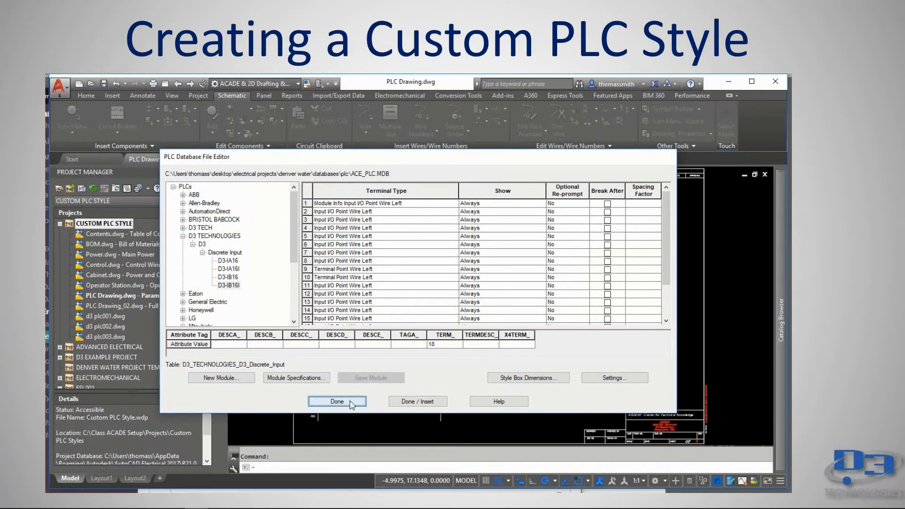
click(350, 401)
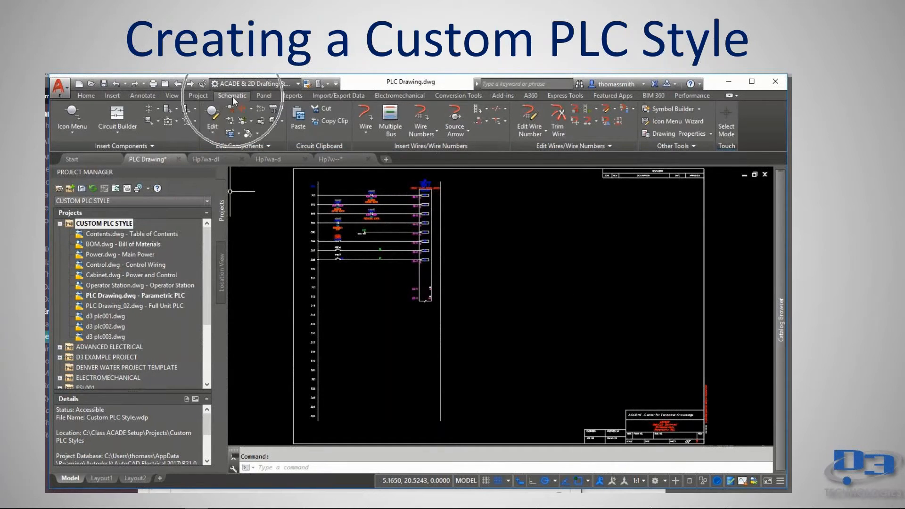
Step: Insert the D3-IB16I as a vertical parametric PLC module in graphics style 7, placed to the right of the existing ladder
click(168, 108)
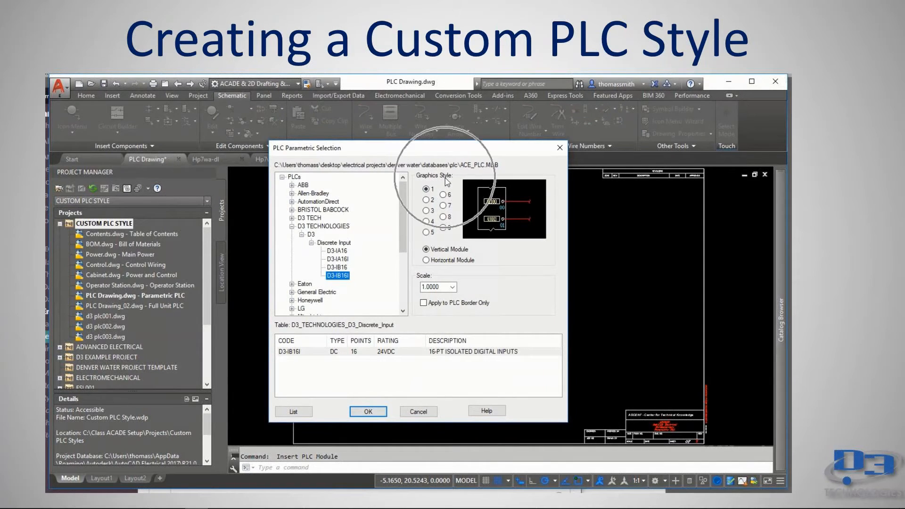
click(444, 206)
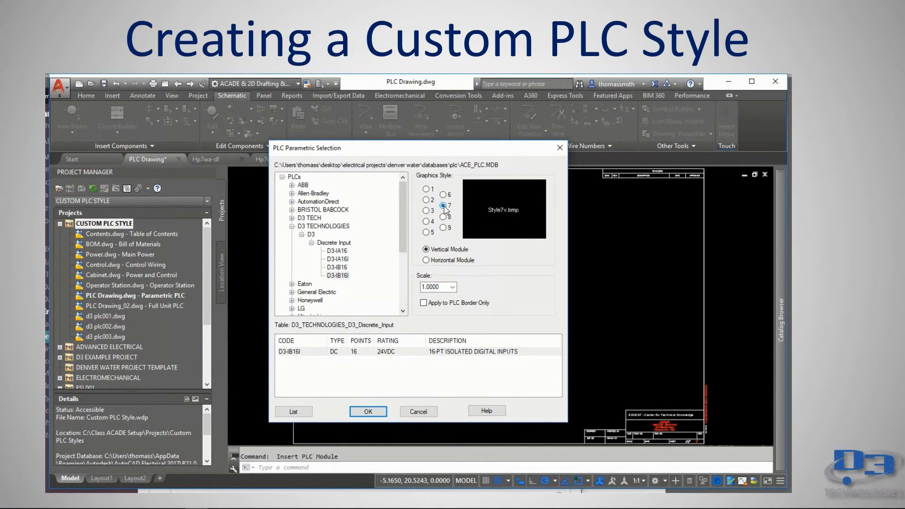
click(368, 411)
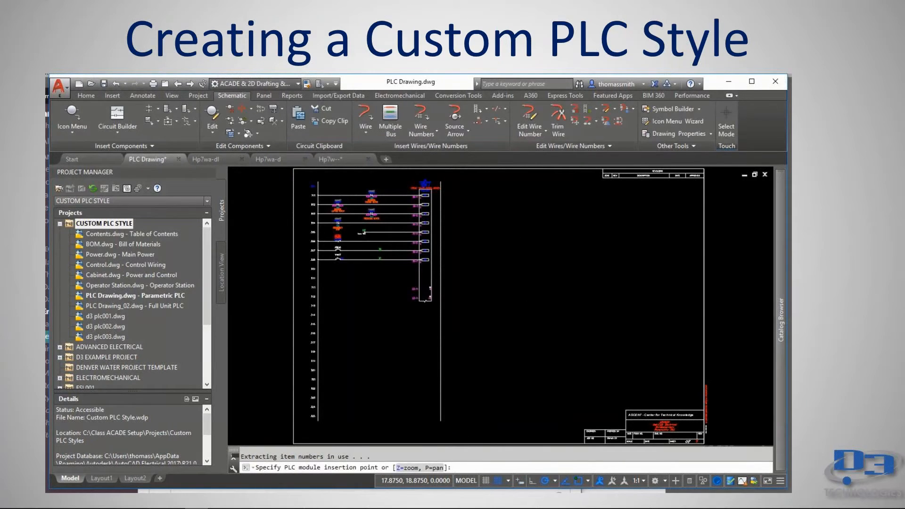
click(514, 213)
click(386, 323)
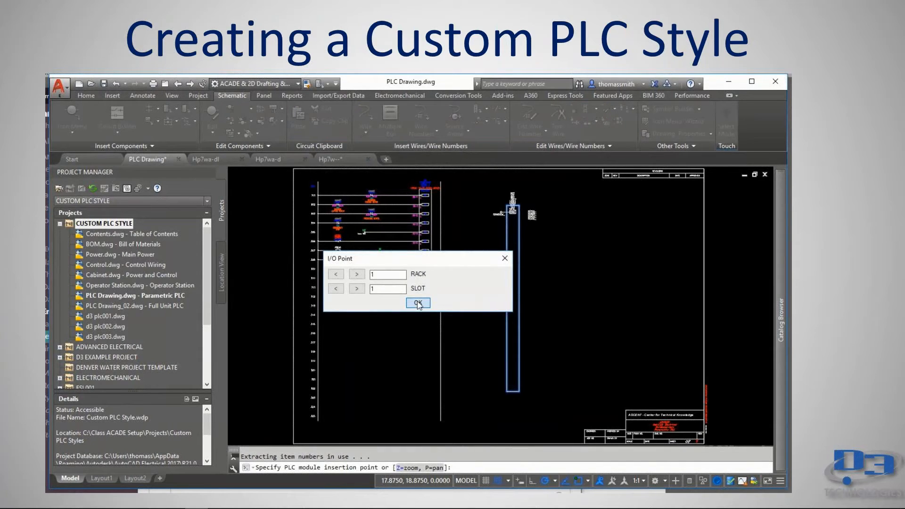
Step: Accept rack 1 and slot 1 for the module and choose I:011 as its beginning address
click(418, 304)
click(421, 290)
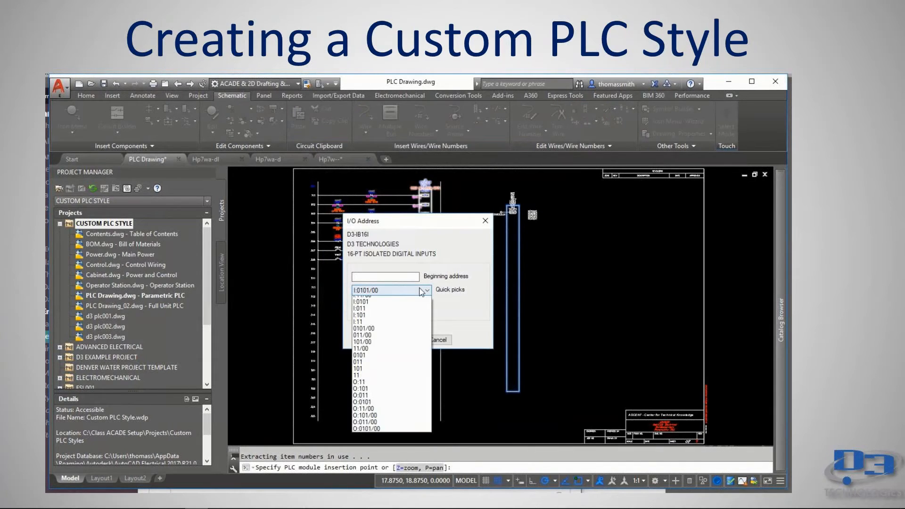
click(410, 308)
click(396, 340)
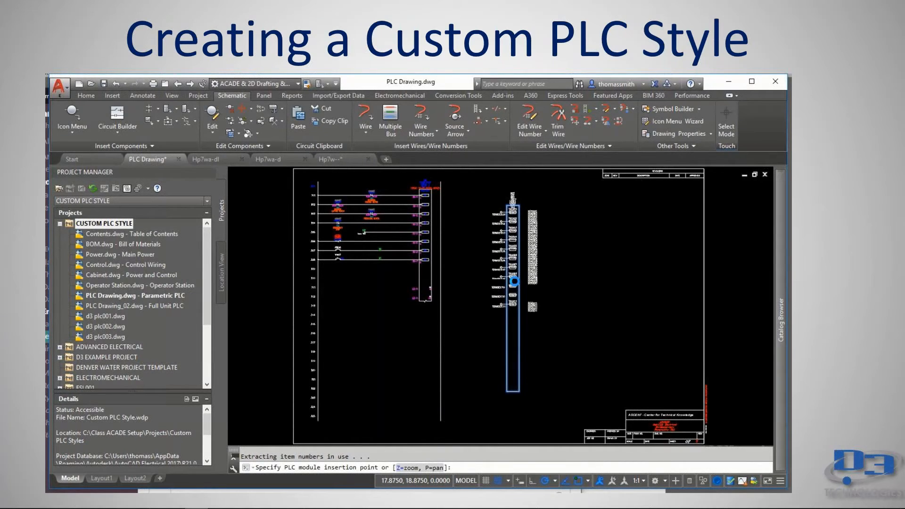
click(514, 282)
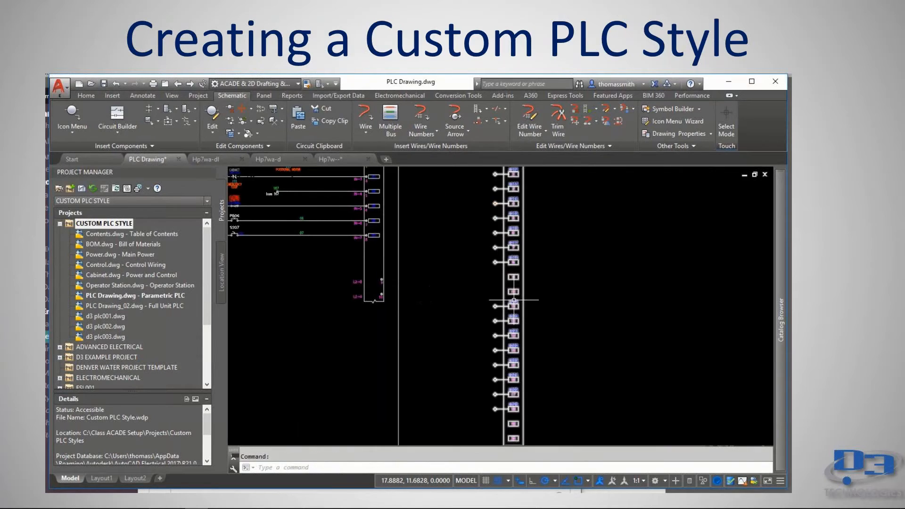
Step: Inspect the inserted module's graphics and its Edit PLC Module data, leaving the data unchanged
scroll(514, 297, up, 3)
scroll(514, 300, up, 4)
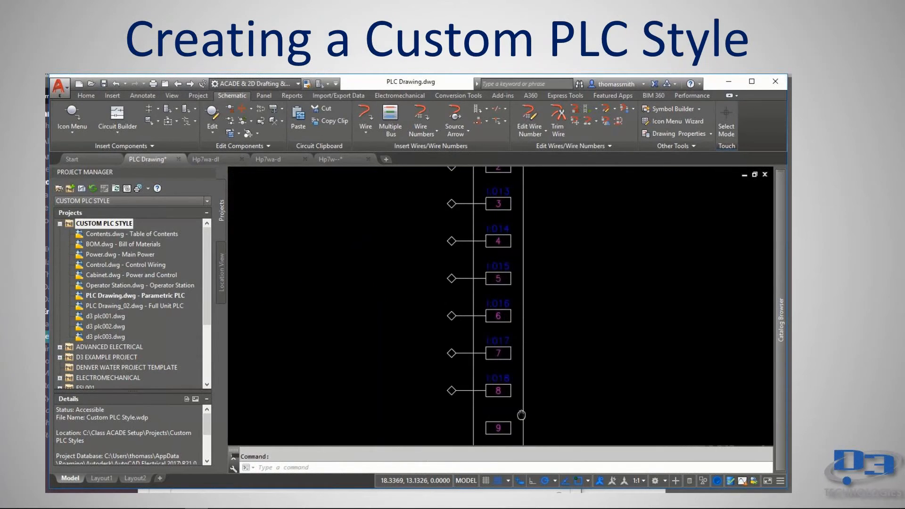
middle_drag(488, 238, 486, 378)
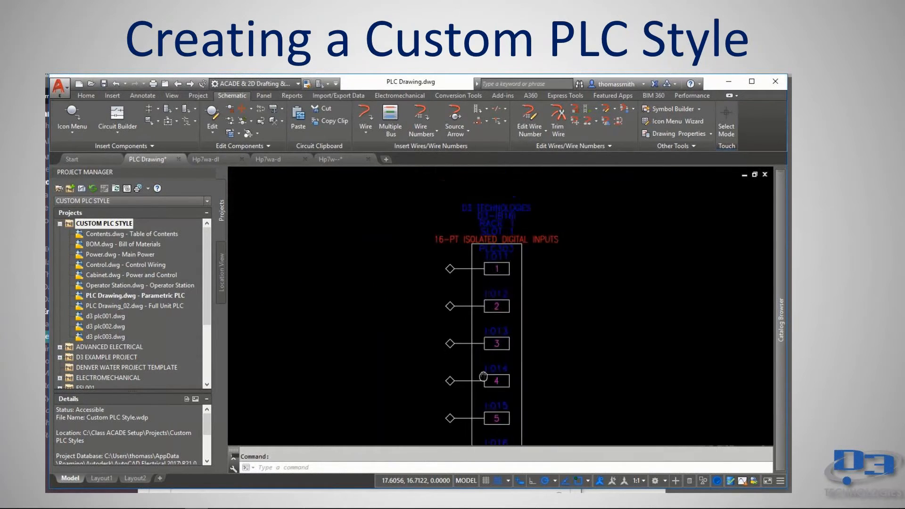
right_click(499, 264)
click(505, 233)
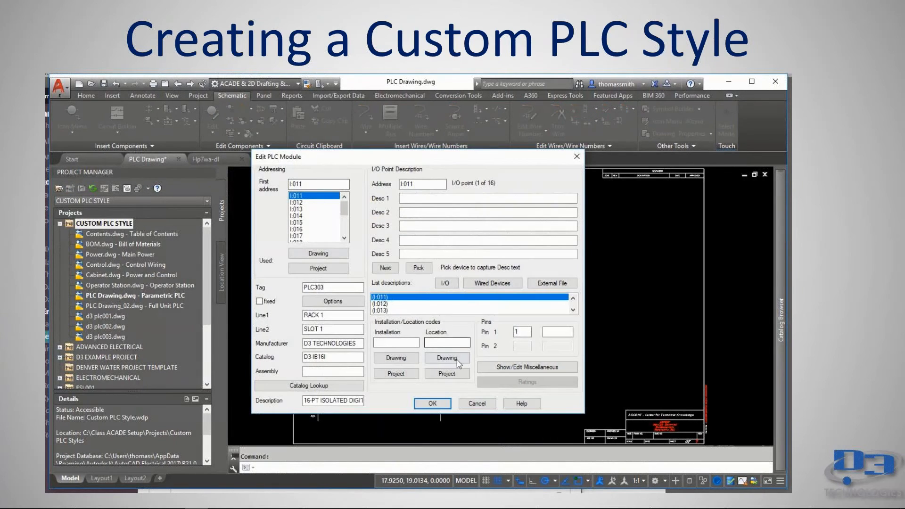
click(477, 405)
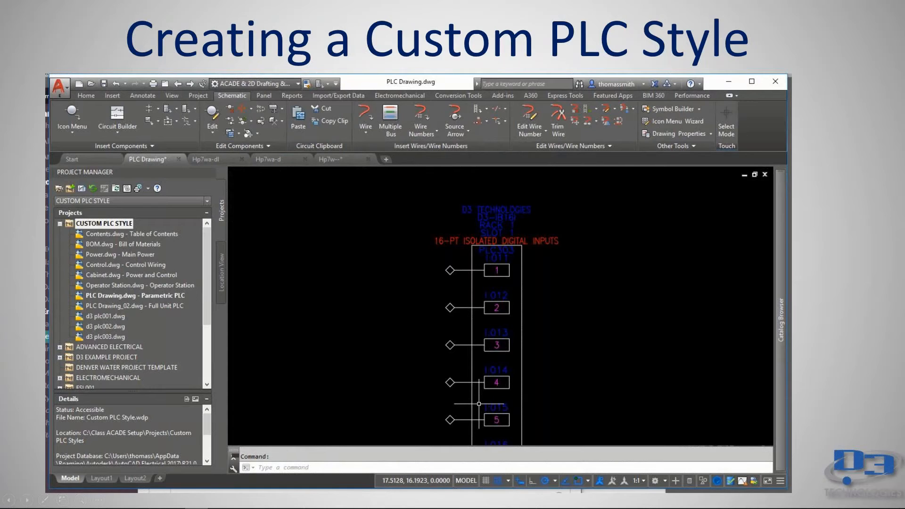
click(823, 262)
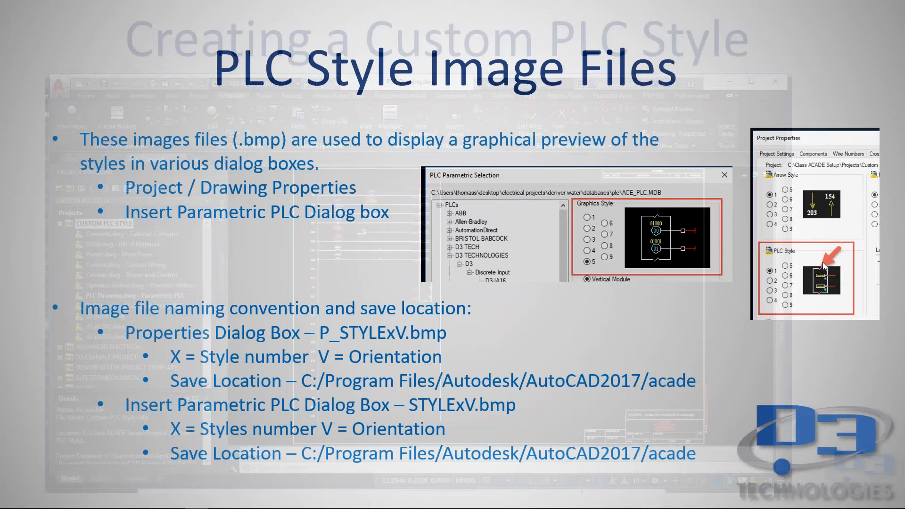